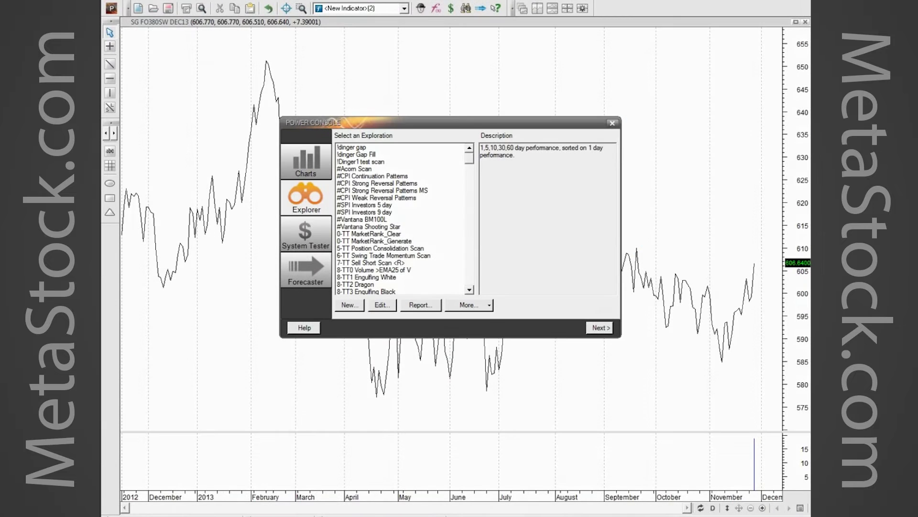
Reopen the Explorer and read the descriptions of the CPS Doji Dynamite, J Hook Patterns, Power Signals and Price Patterns explorations.
click(612, 122)
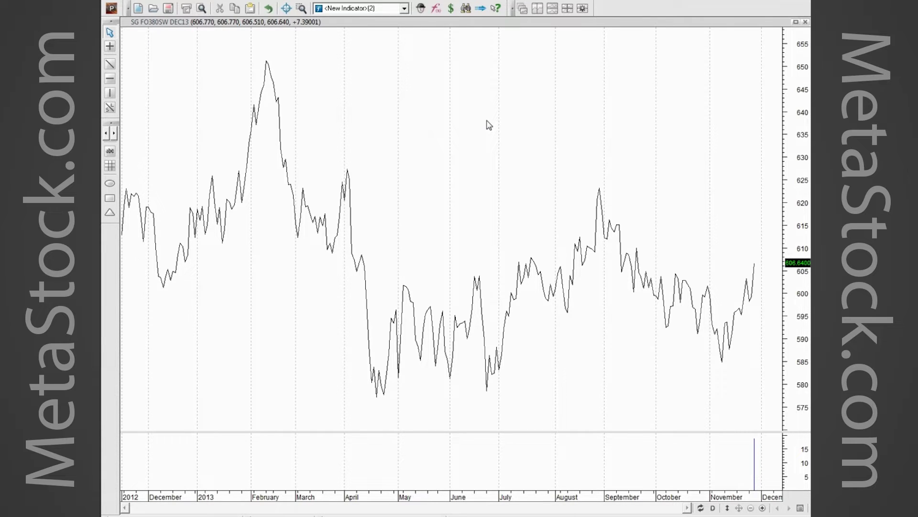
click(469, 13)
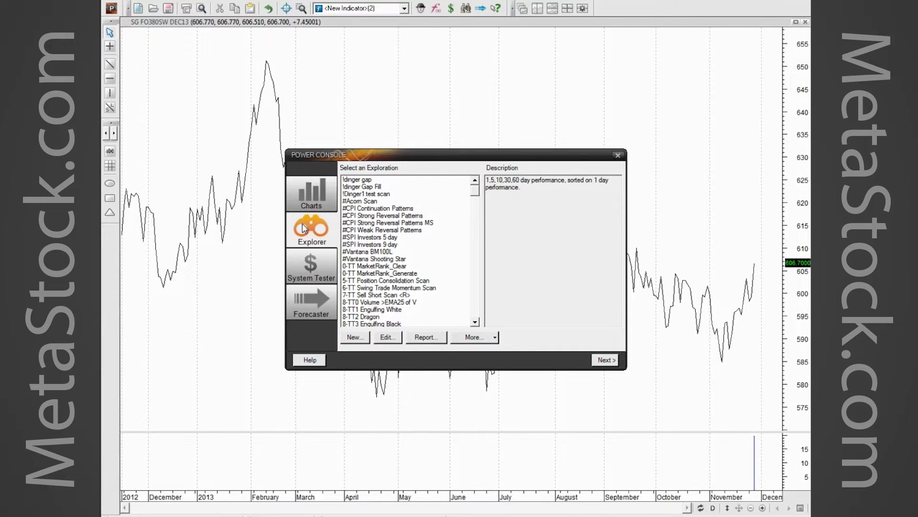
drag(476, 191, 476, 230)
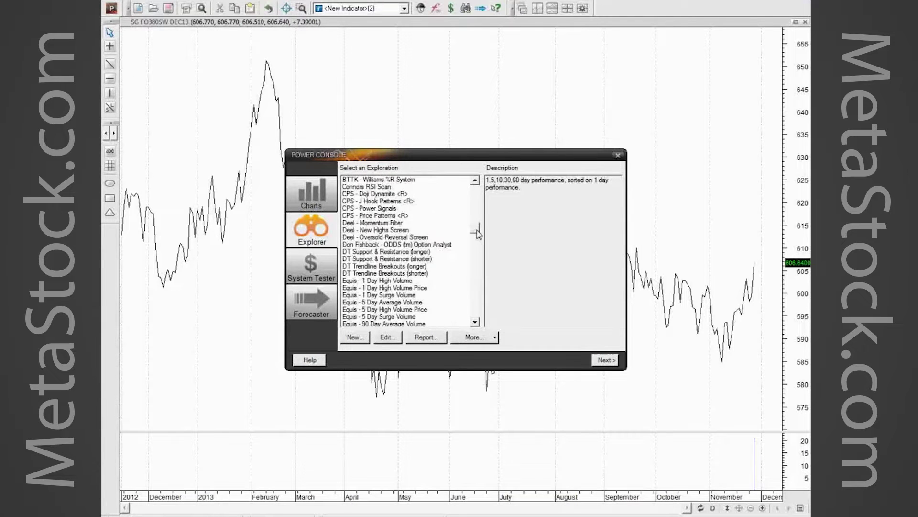
click(373, 195)
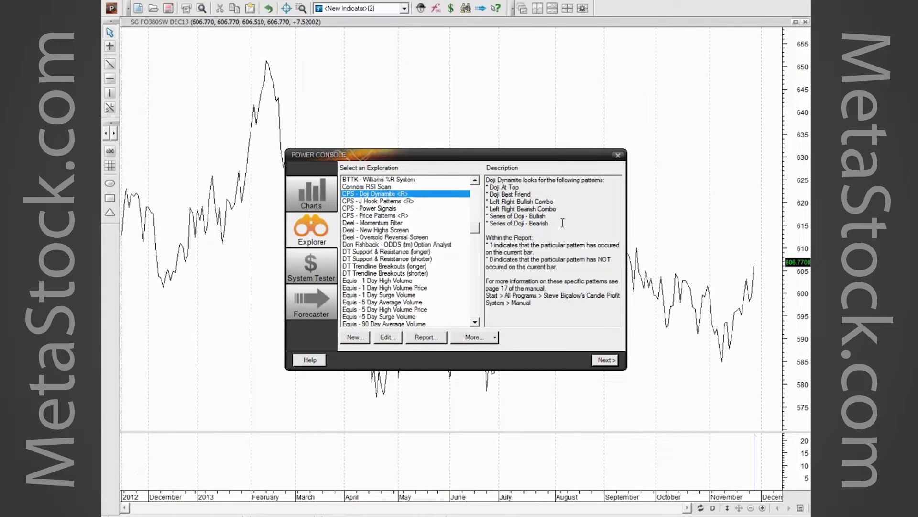
drag(494, 187, 488, 200)
click(365, 202)
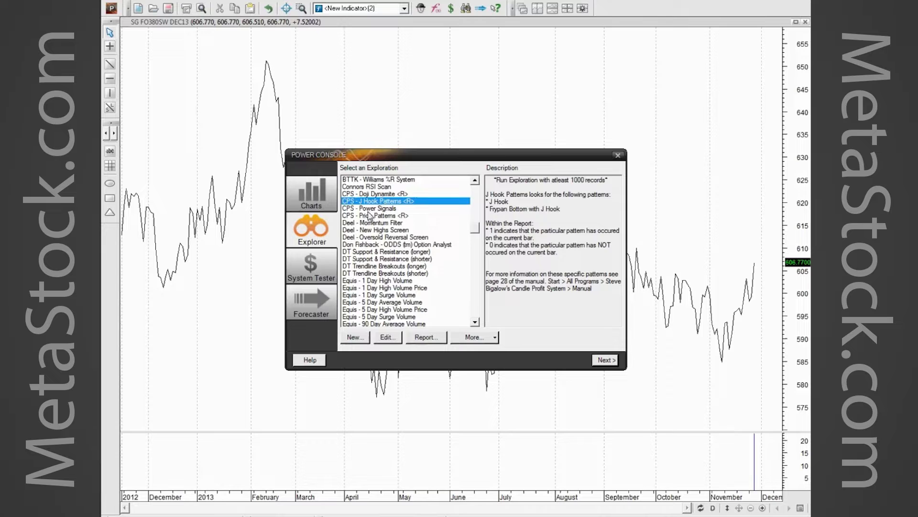
click(367, 208)
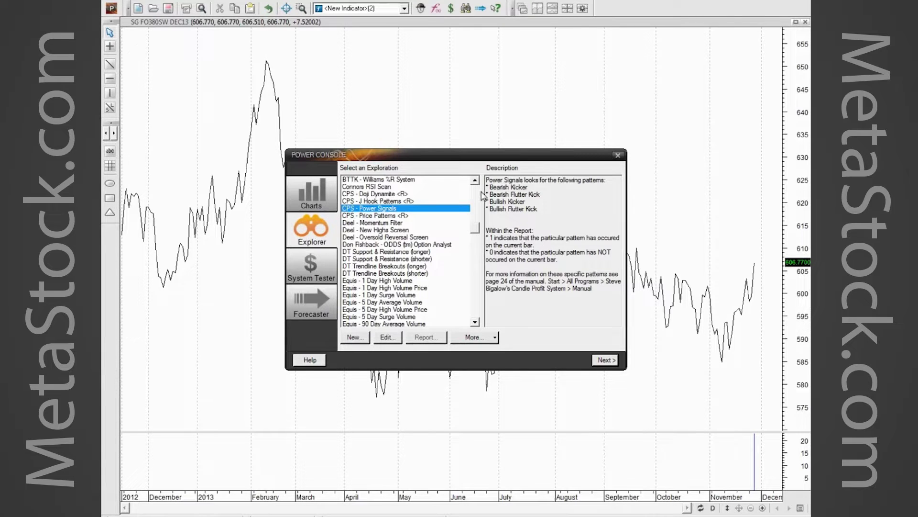
click(372, 215)
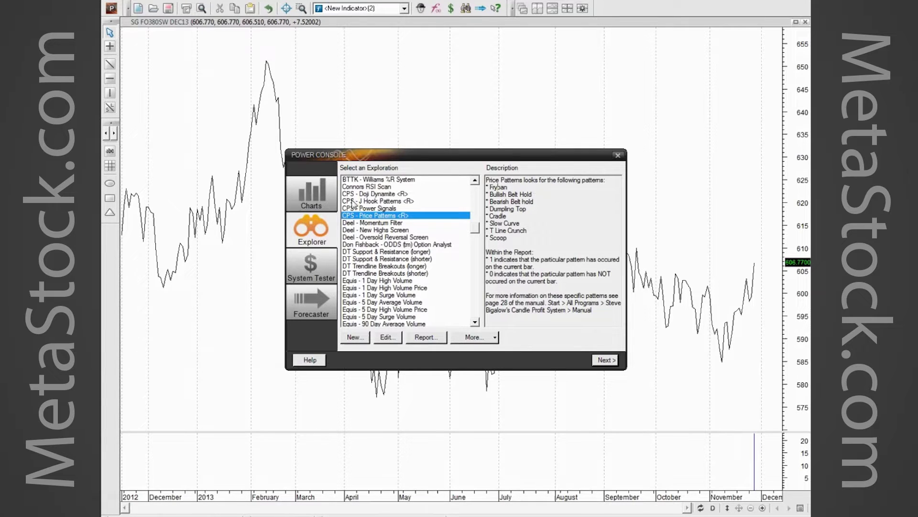
Select all four CPS explorations together, from Doji Dynamite through Price Patterns.
shift+click(371, 195)
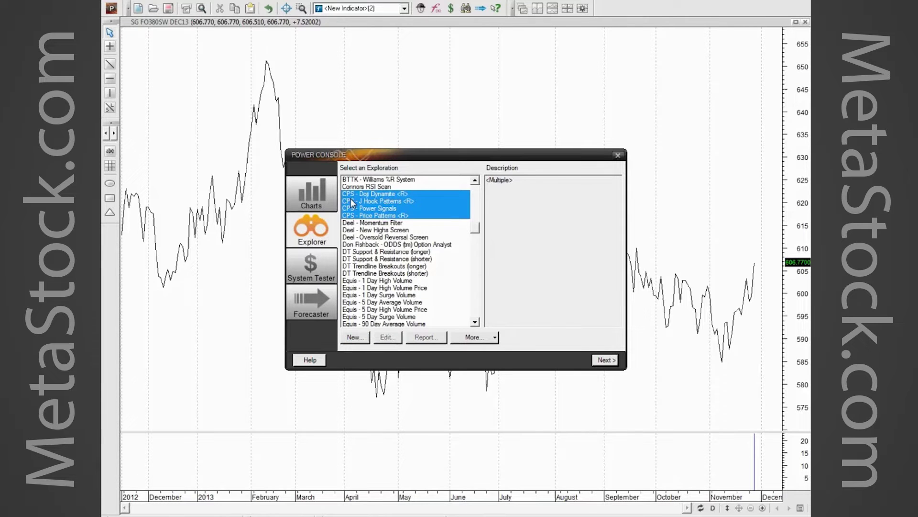
click(372, 194)
drag(371, 205, 414, 220)
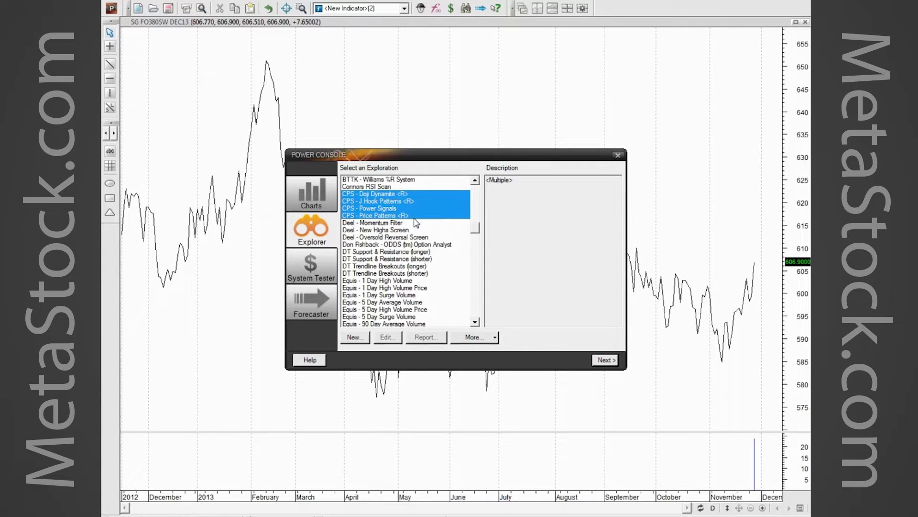
click(373, 195)
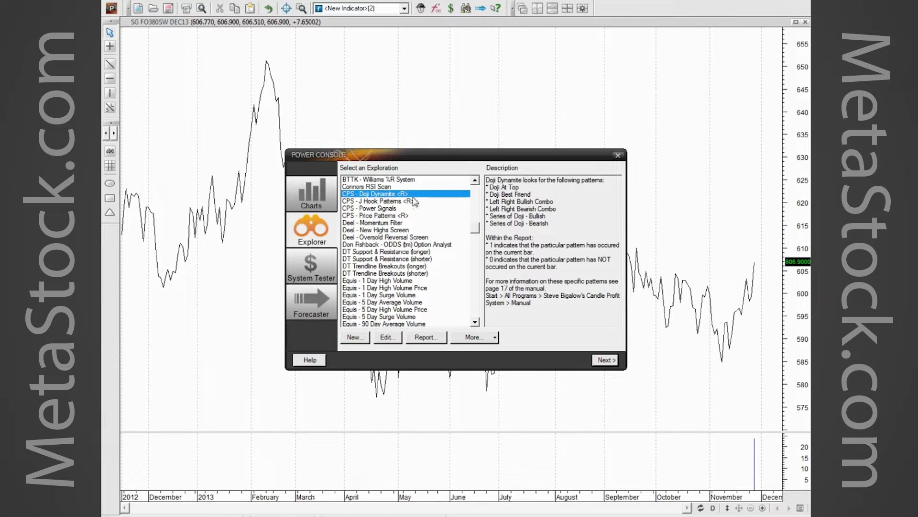
shift+click(364, 216)
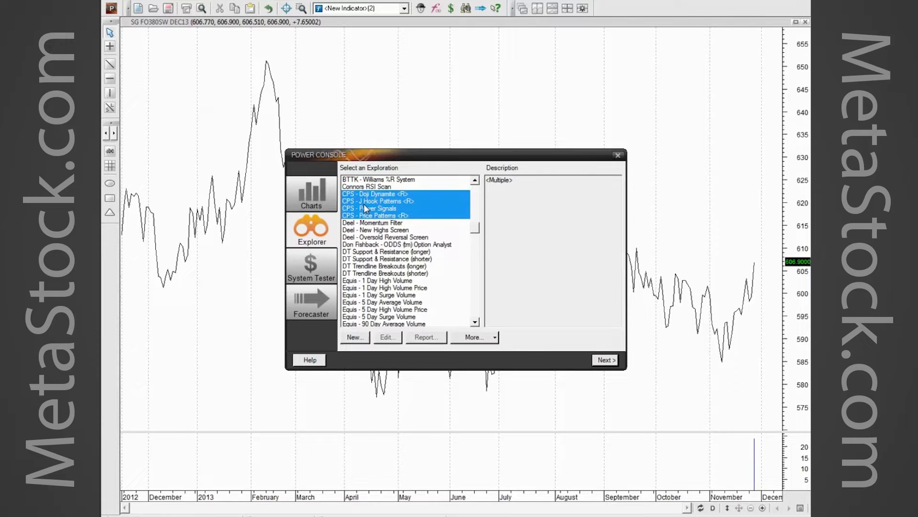
Choose only the CPS - Price Patterns <R> exploration and continue to the selection of lists to explore.
click(353, 217)
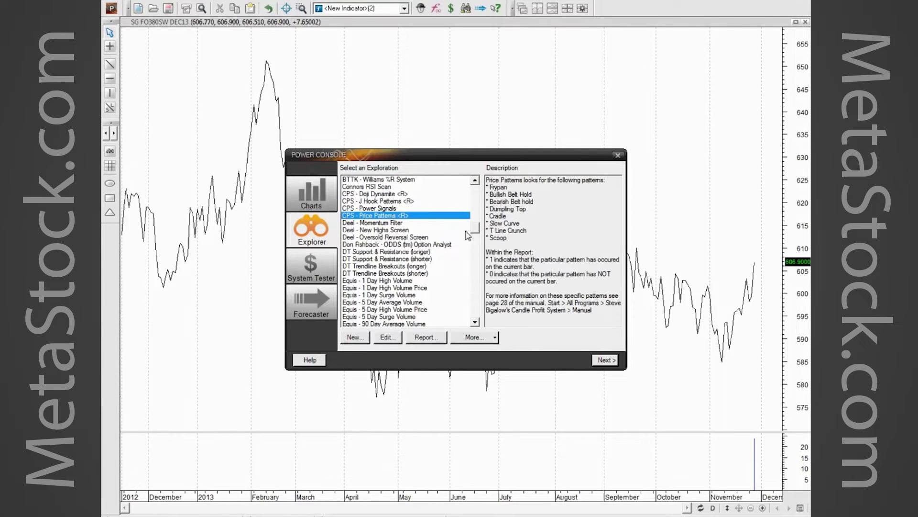
click(607, 361)
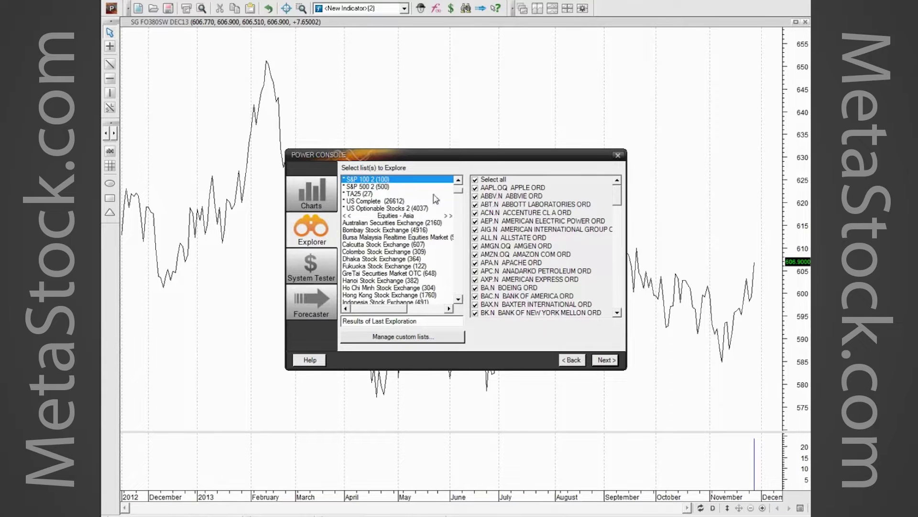
Look through the available instrument lists, covering the custom lists, the regional equity exchanges and the futures exchanges.
drag(459, 196, 457, 225)
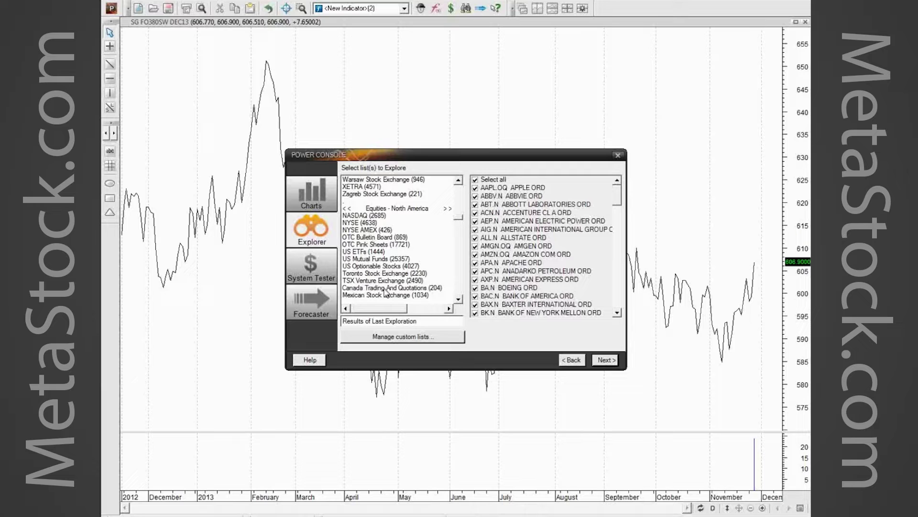
drag(458, 222, 459, 187)
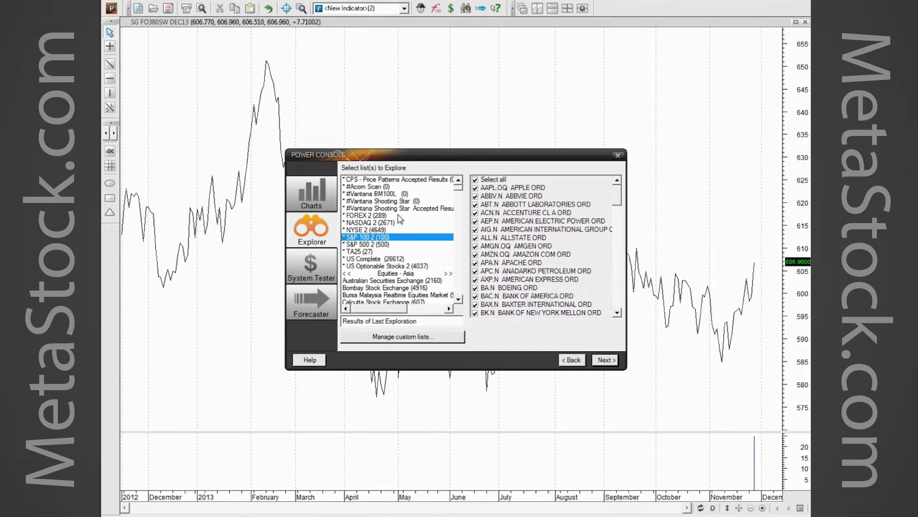
click(461, 290)
click(462, 293)
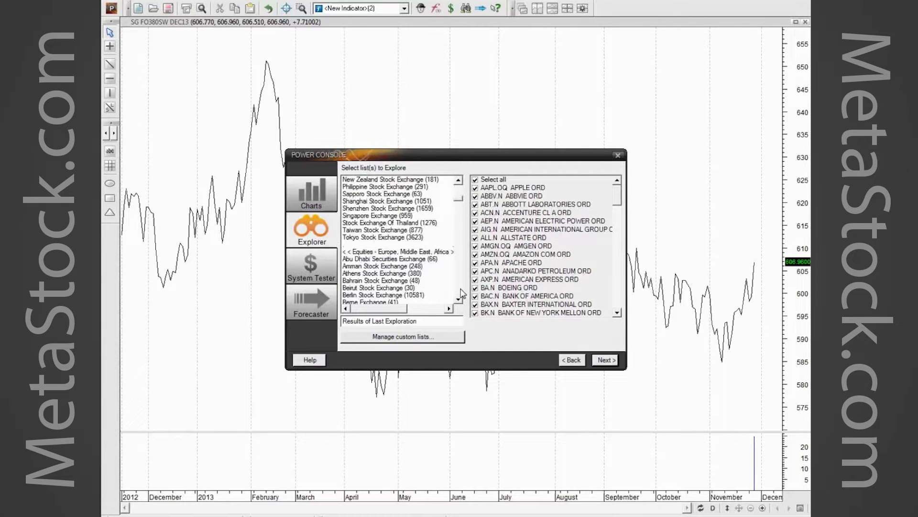
click(462, 292)
click(462, 292)
click(462, 292)
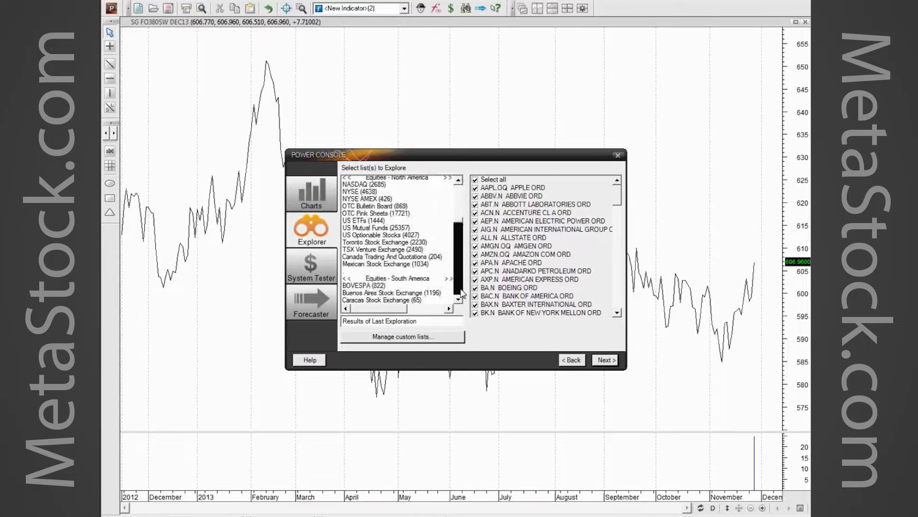
click(461, 292)
click(461, 227)
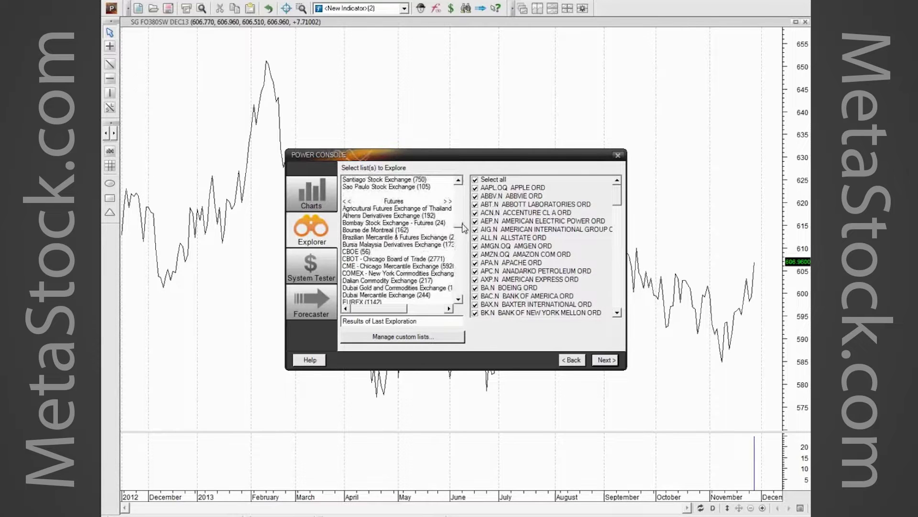
click(461, 196)
click(461, 196)
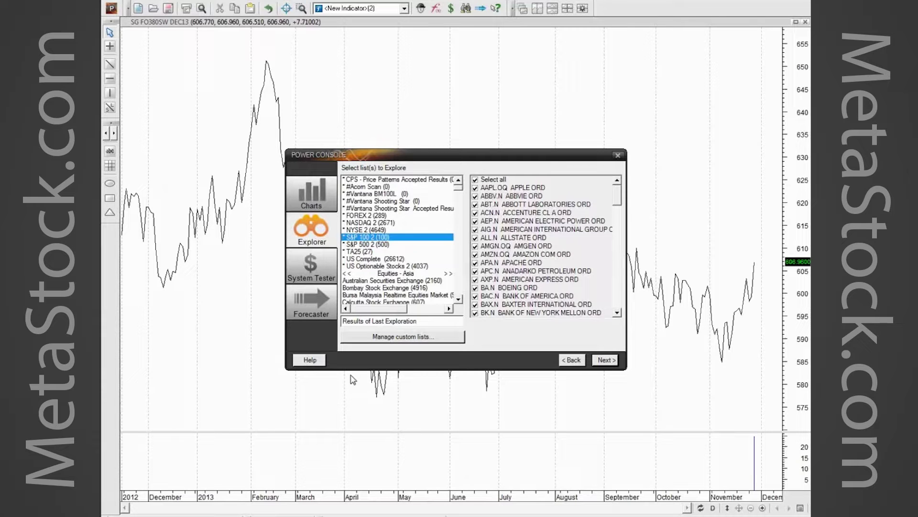
Make a custom copy of the US Optionable Stocks list from Equities - North America, and close the Custom List Manager.
click(397, 338)
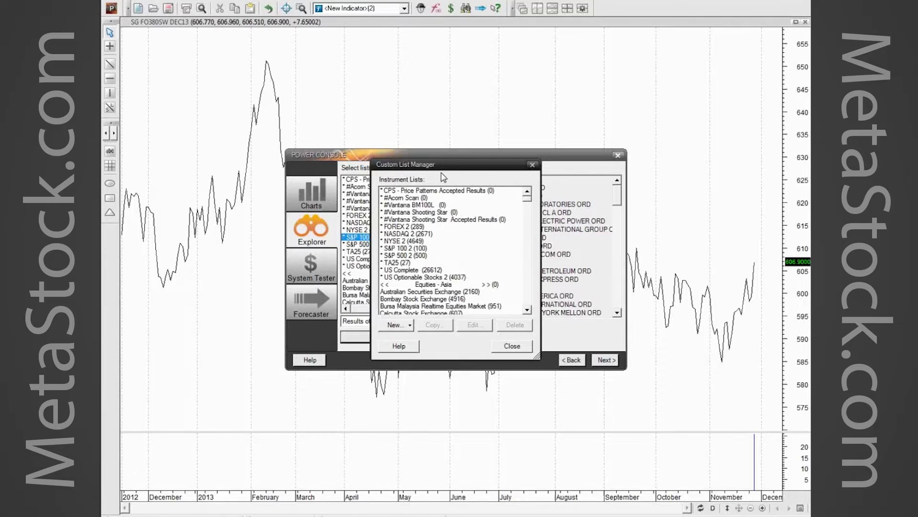
scroll(516, 287, down, 7)
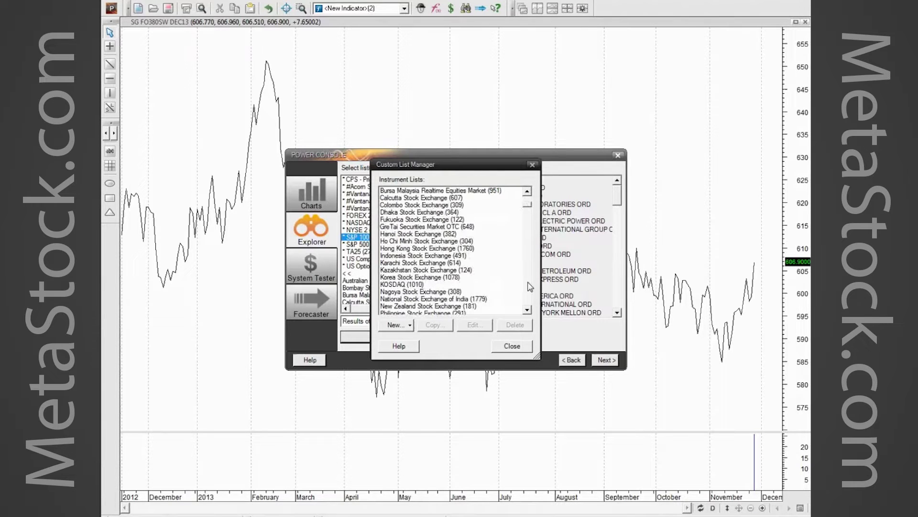
scroll(517, 287, down, 5)
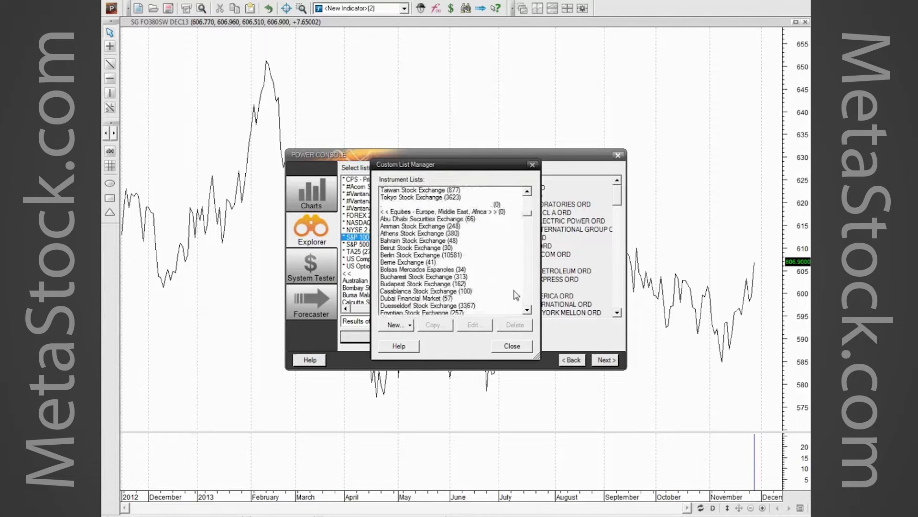
scroll(516, 294, down, 8)
scroll(524, 290, down, 8)
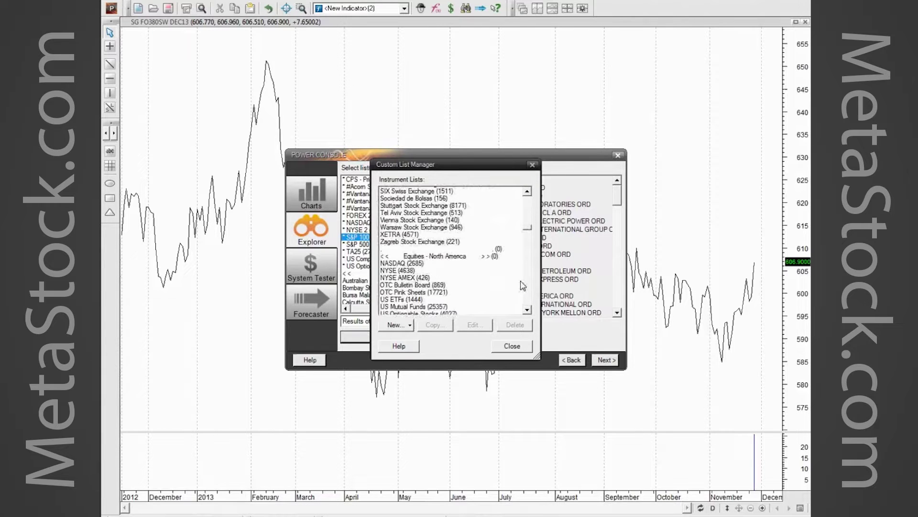
scroll(523, 285, down, 1)
scroll(417, 273, down, 1)
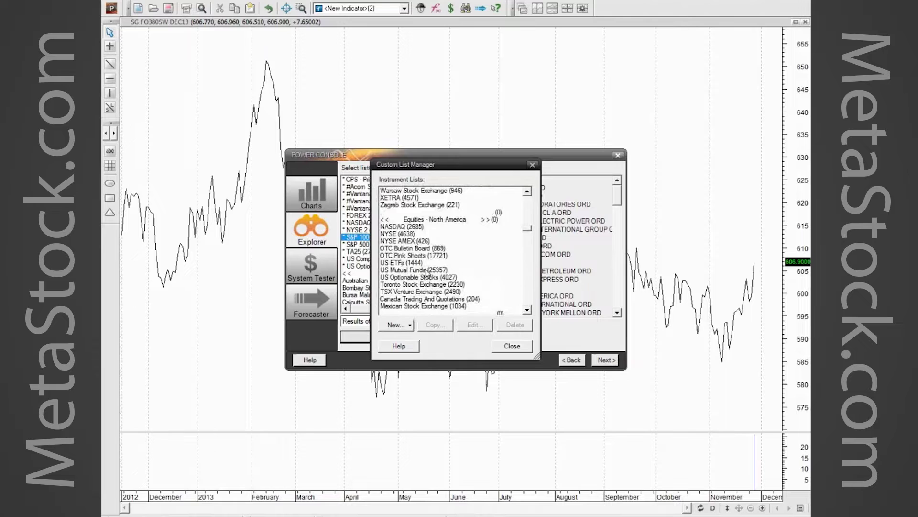
click(402, 279)
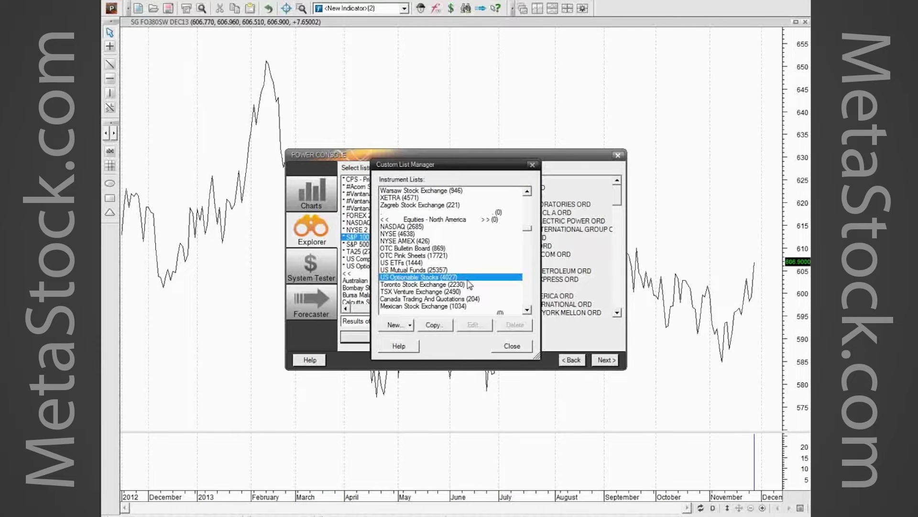
click(434, 327)
click(520, 301)
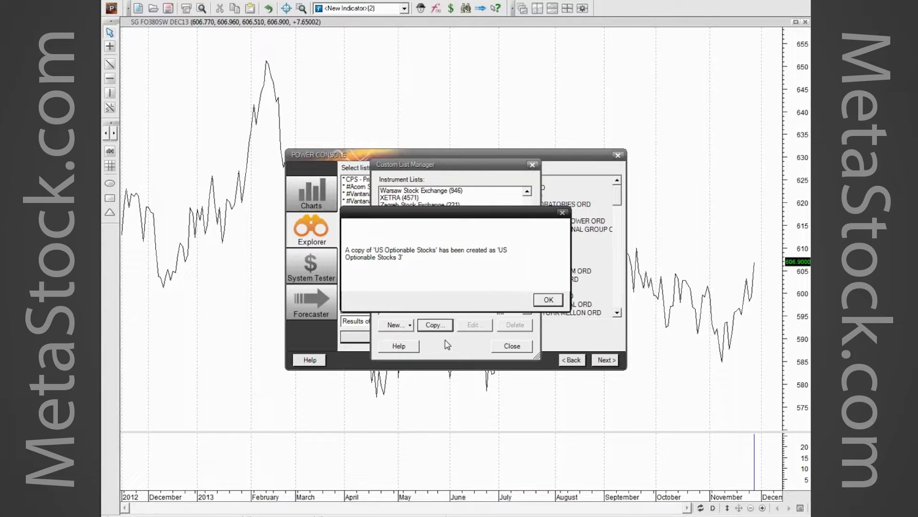
click(548, 300)
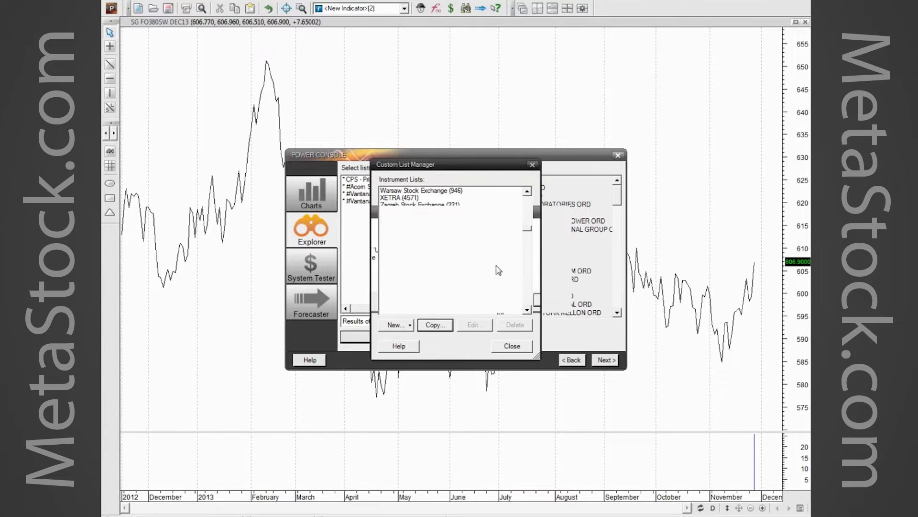
click(433, 326)
click(548, 300)
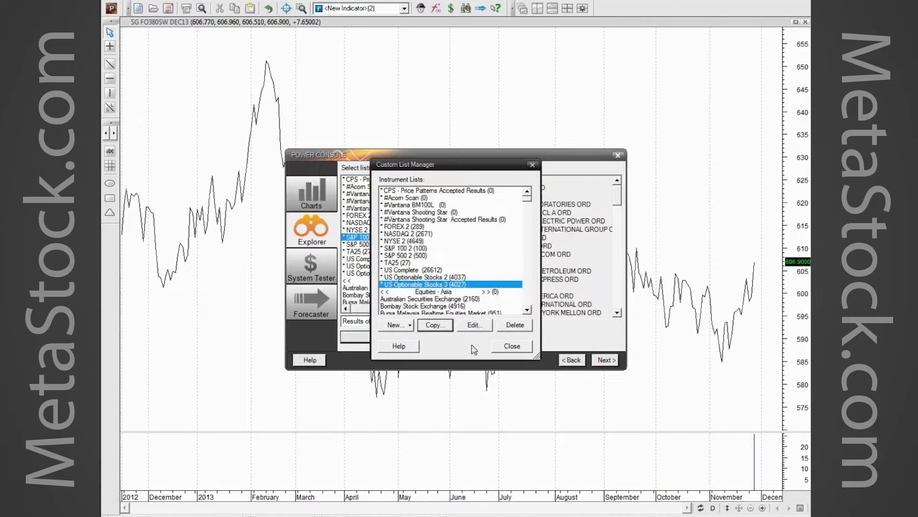
click(510, 346)
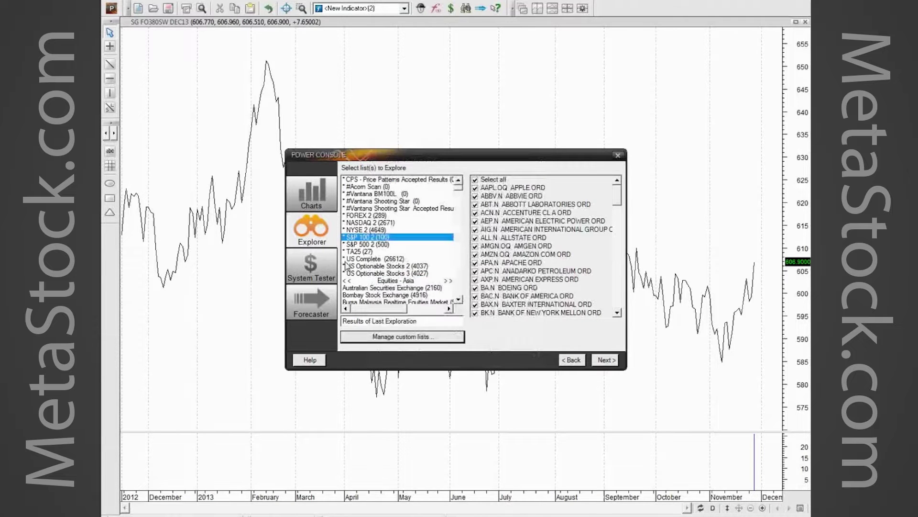
Set the S&P 100 2 custom list as the one to explore and continue to the exploration options.
click(347, 265)
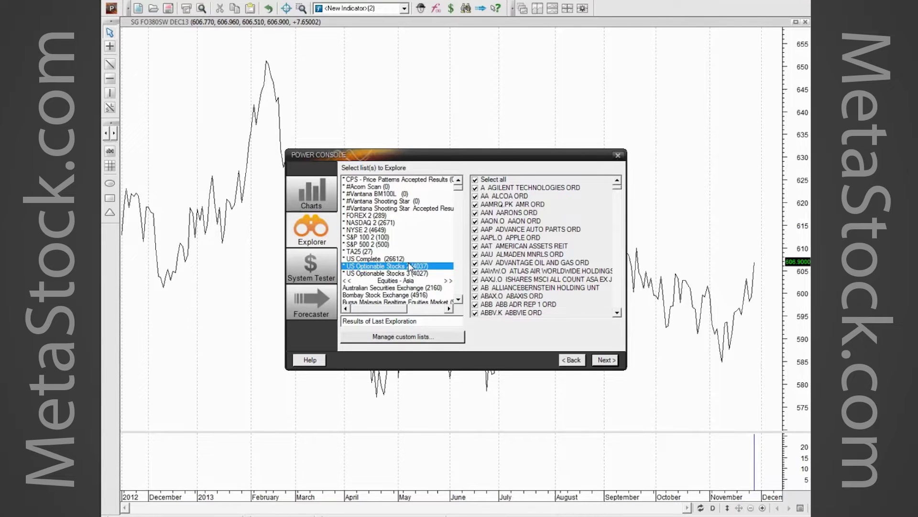
click(403, 237)
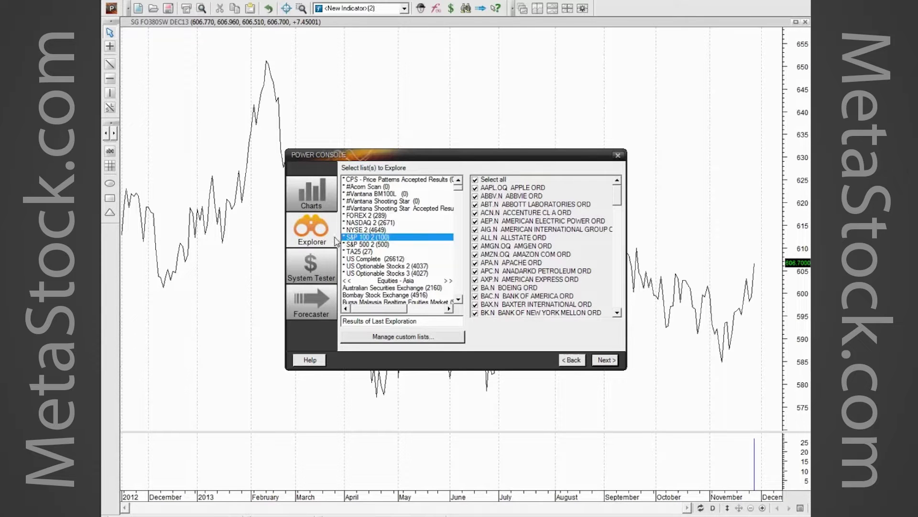
click(571, 360)
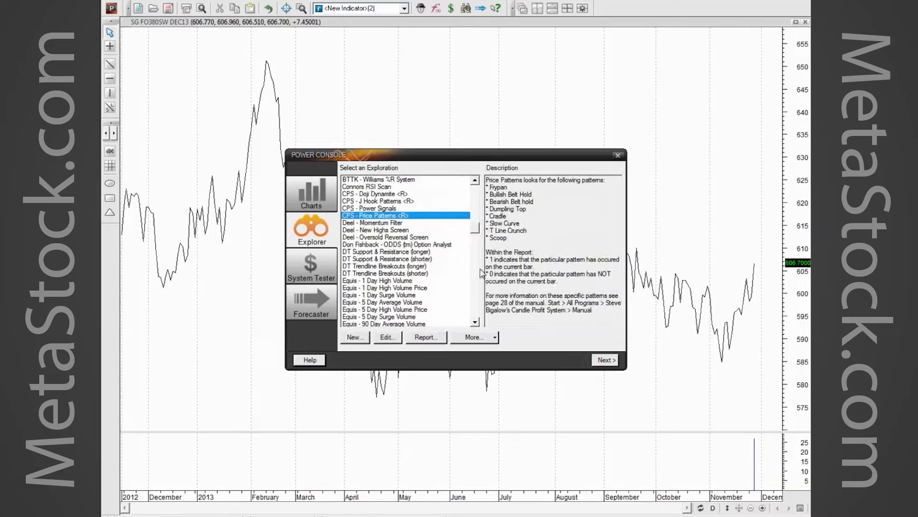
click(606, 360)
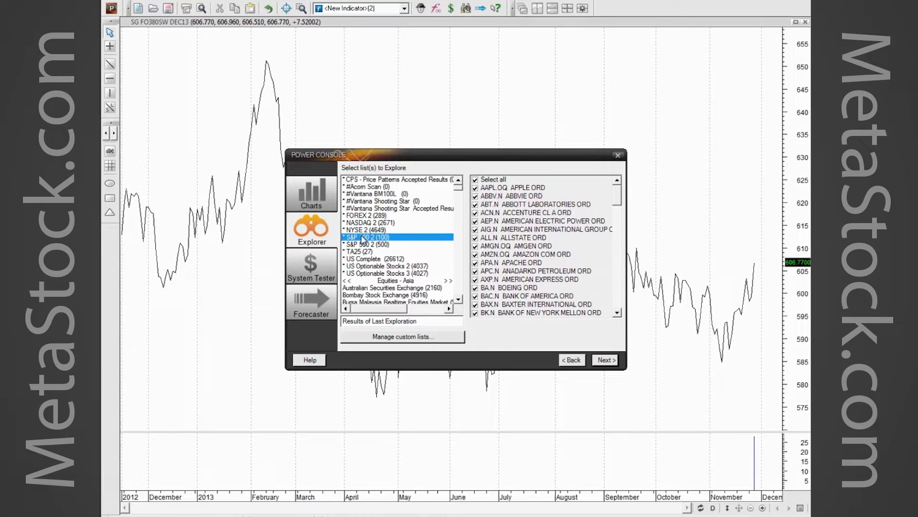
click(607, 362)
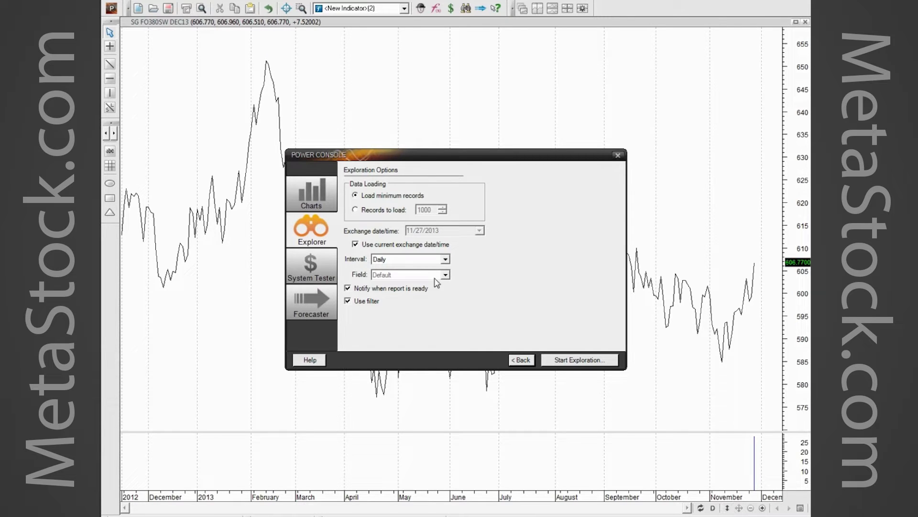
click(355, 245)
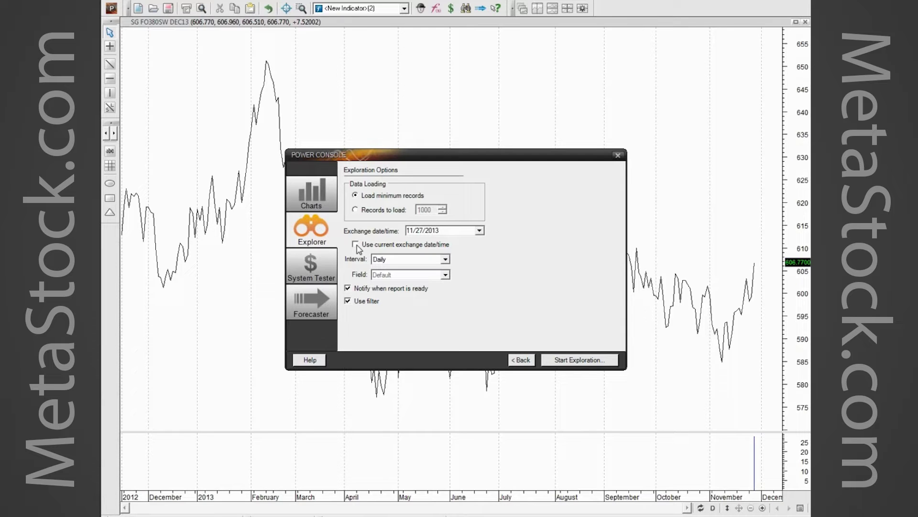
click(410, 231)
text(5)
click(355, 245)
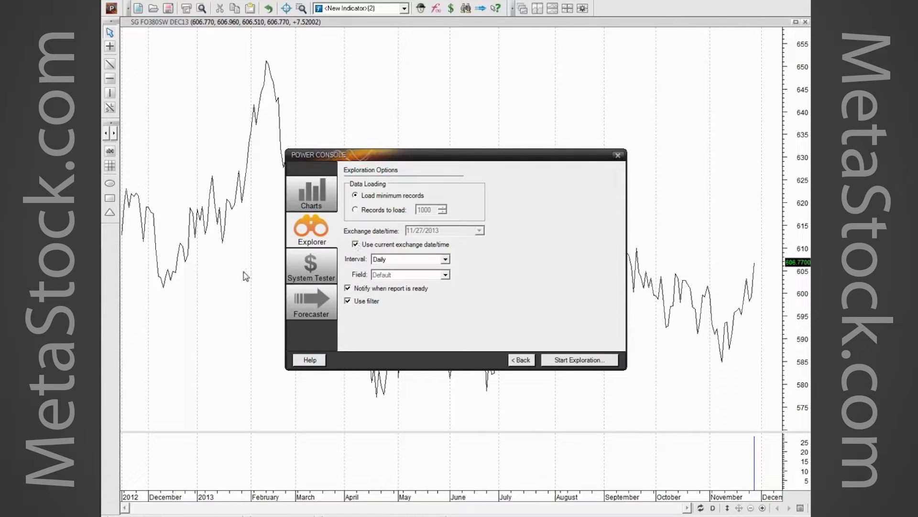
Keep the exploration interval at Daily and start the exploration.
click(427, 260)
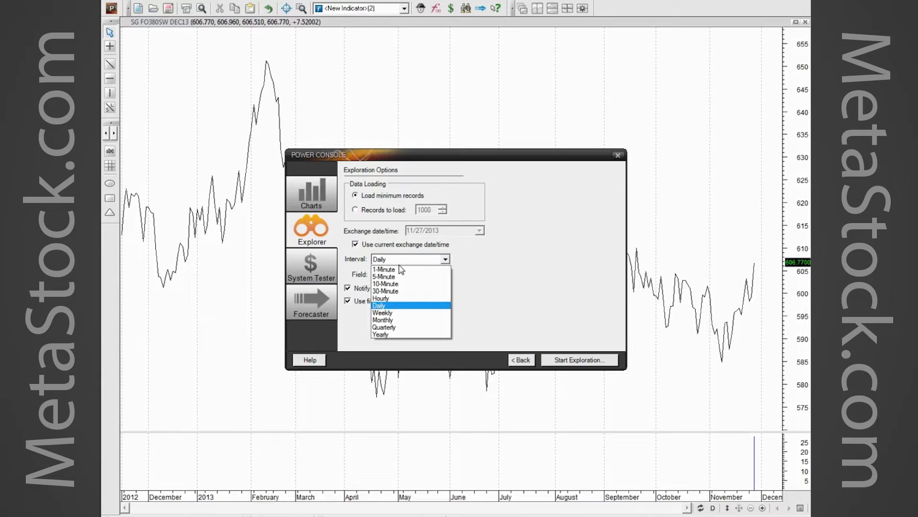
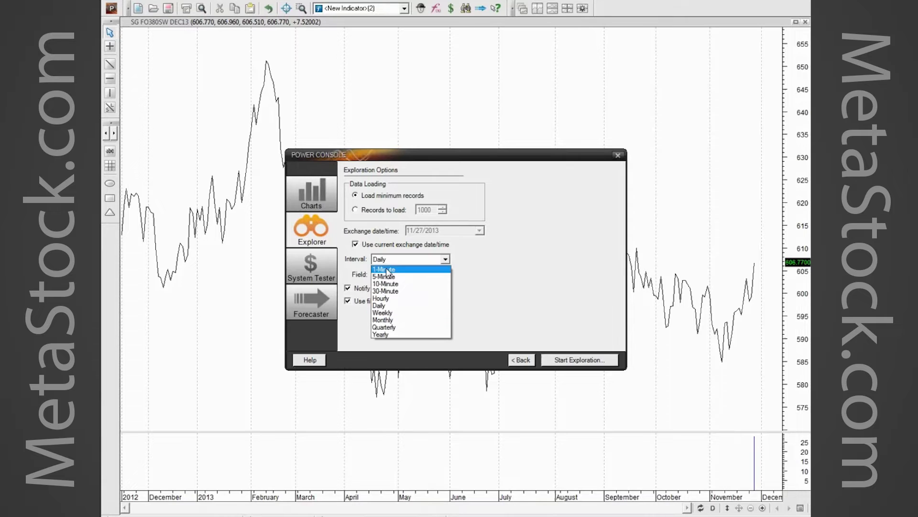
click(381, 306)
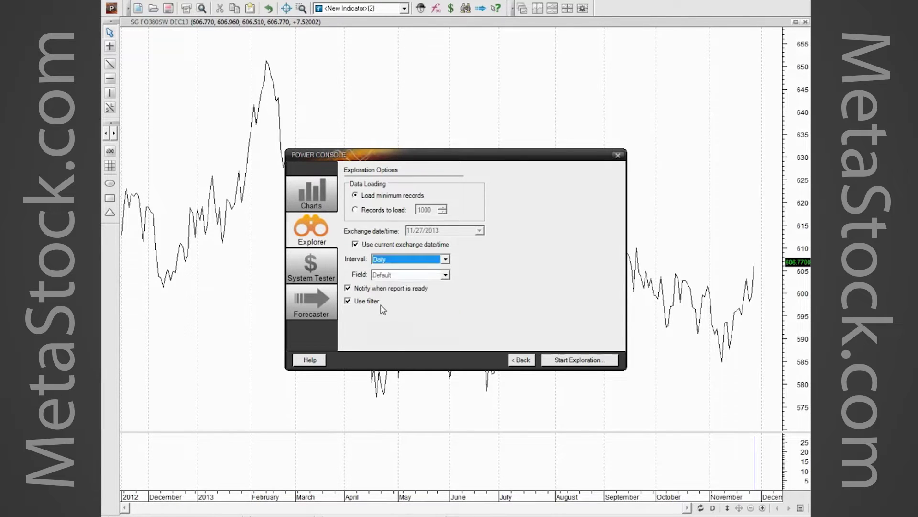
click(422, 261)
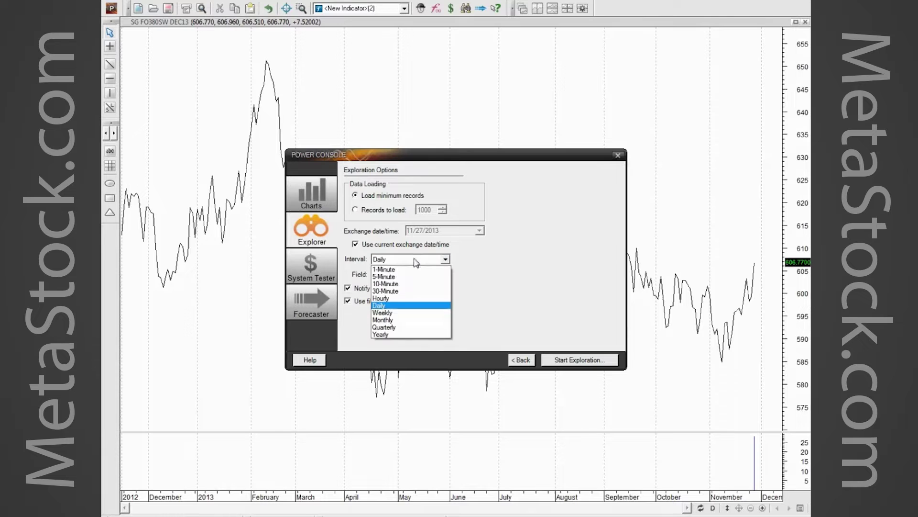
click(381, 306)
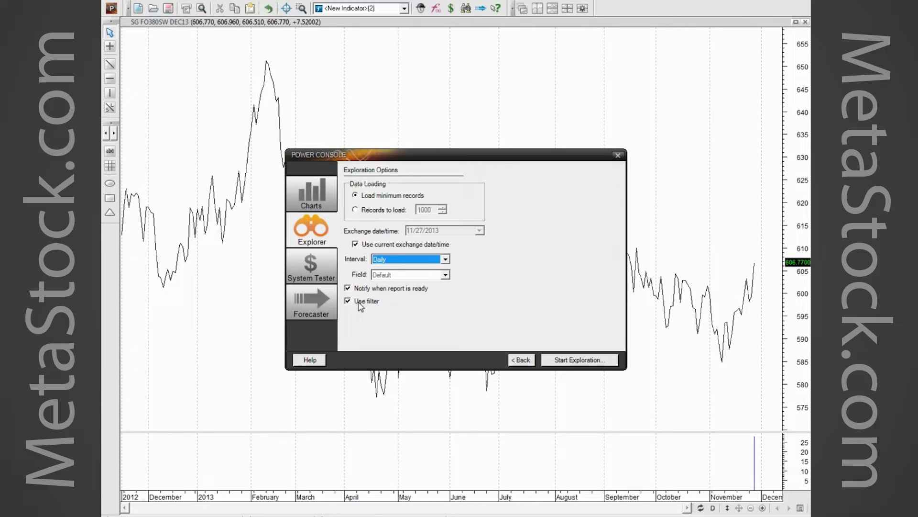
click(587, 362)
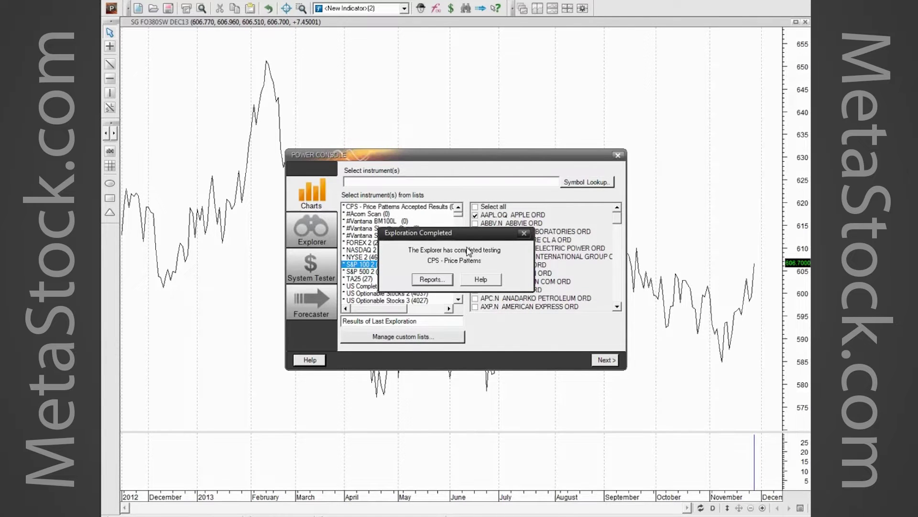
Open the CPS - Price Patterns report and widen its Instrument Name and T Crunch columns.
drag(448, 238, 456, 168)
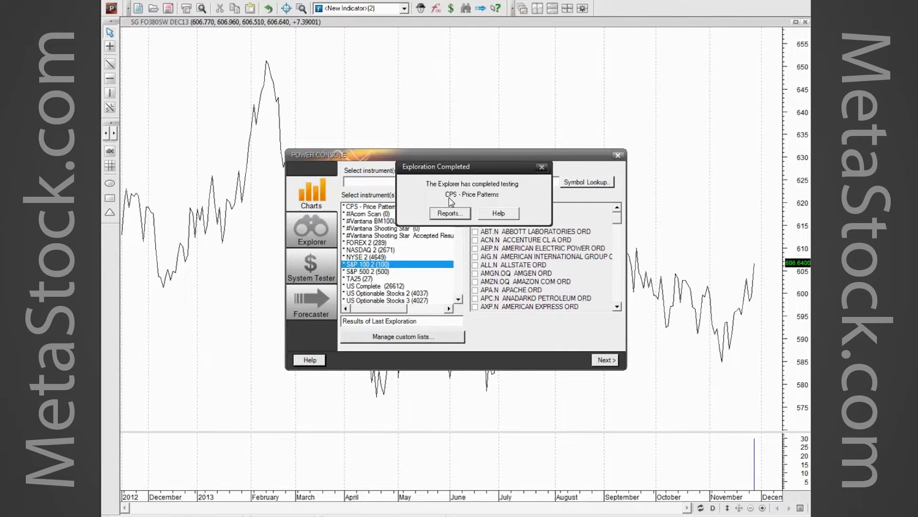
click(450, 214)
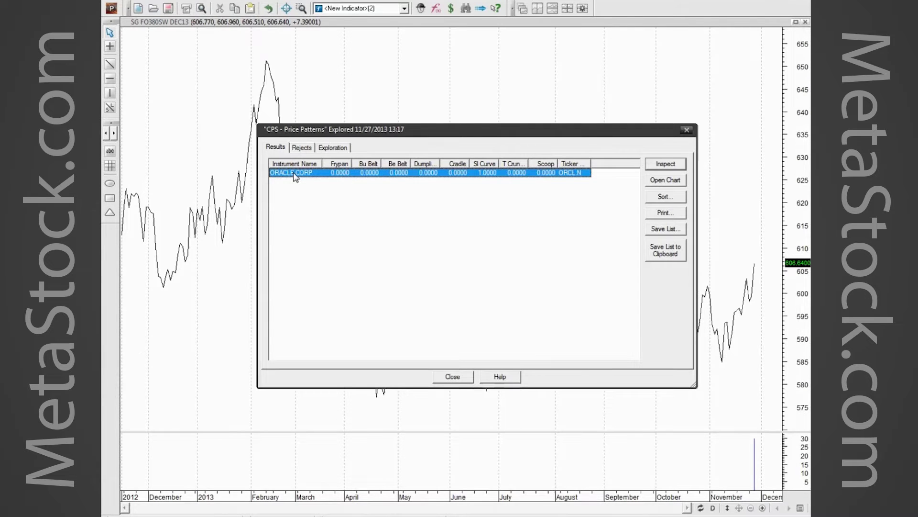
drag(319, 162, 369, 163)
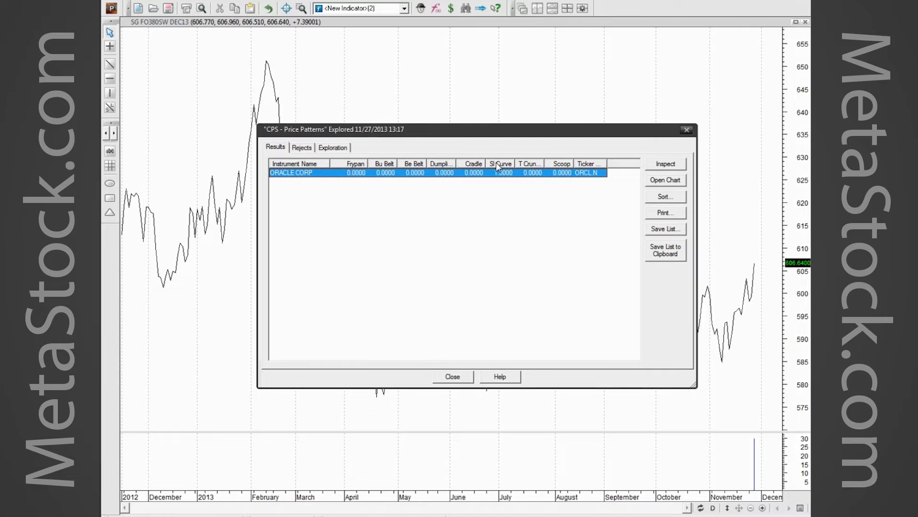
drag(543, 164, 561, 163)
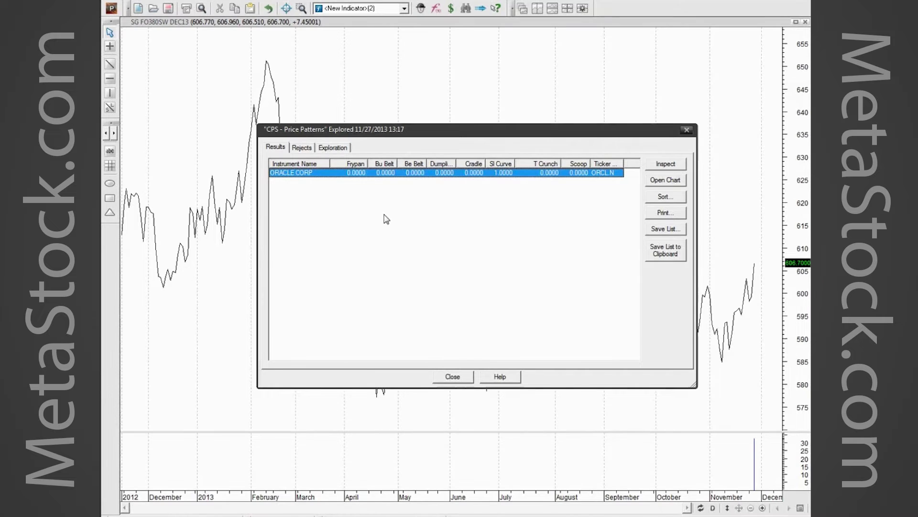
Examine the report's rejected instruments with their rejection reasons and the exploration's notes and column formulas, and return to the results.
click(302, 147)
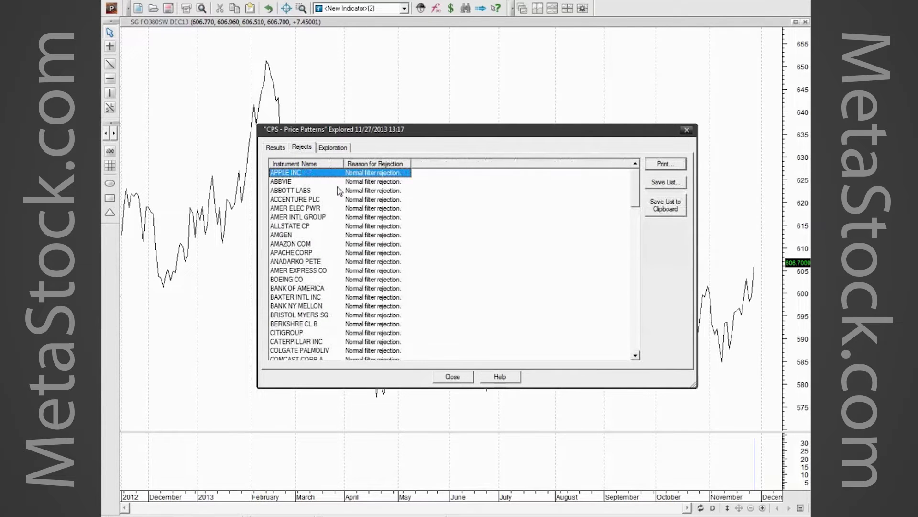
scroll(637, 205, down, 1)
scroll(638, 205, down, 15)
key(Home)
click(276, 146)
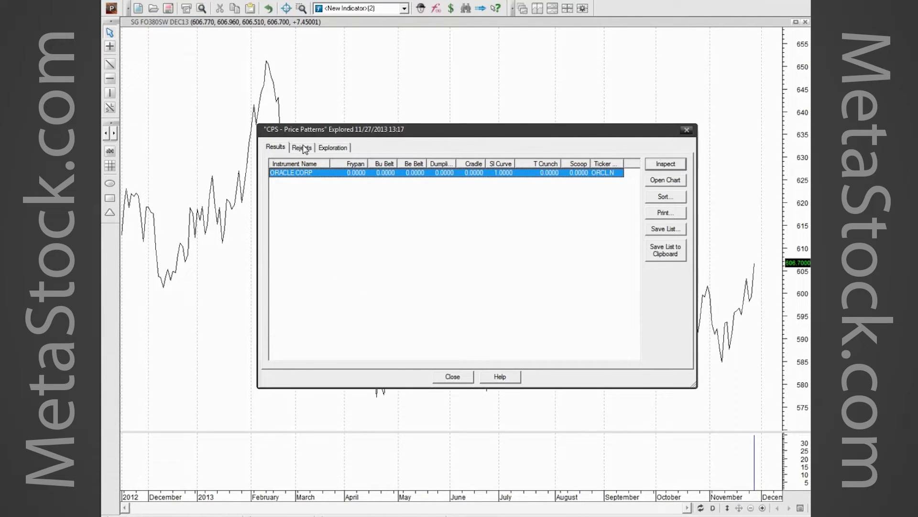
click(333, 147)
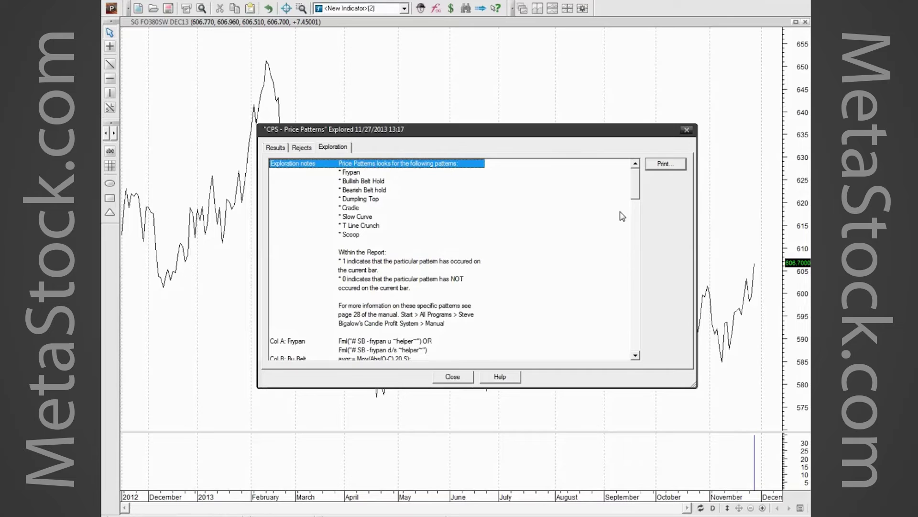
drag(638, 188, 581, 274)
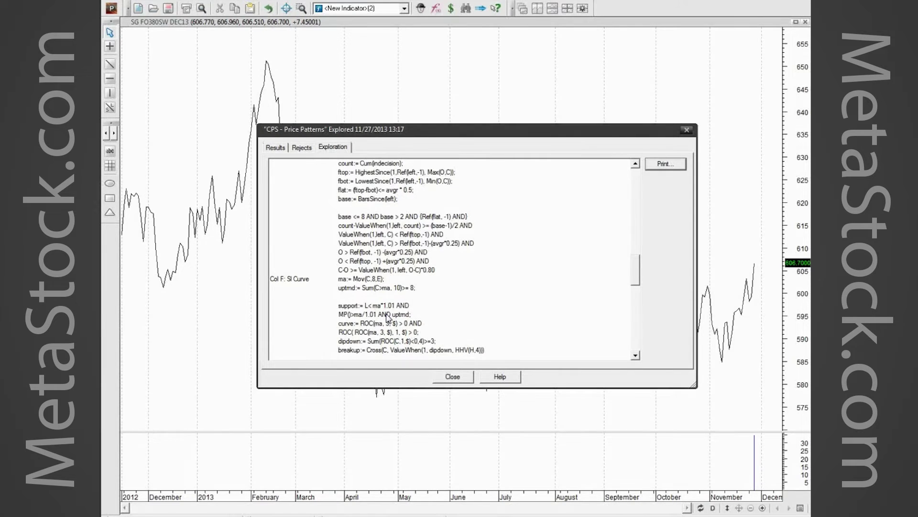
click(274, 147)
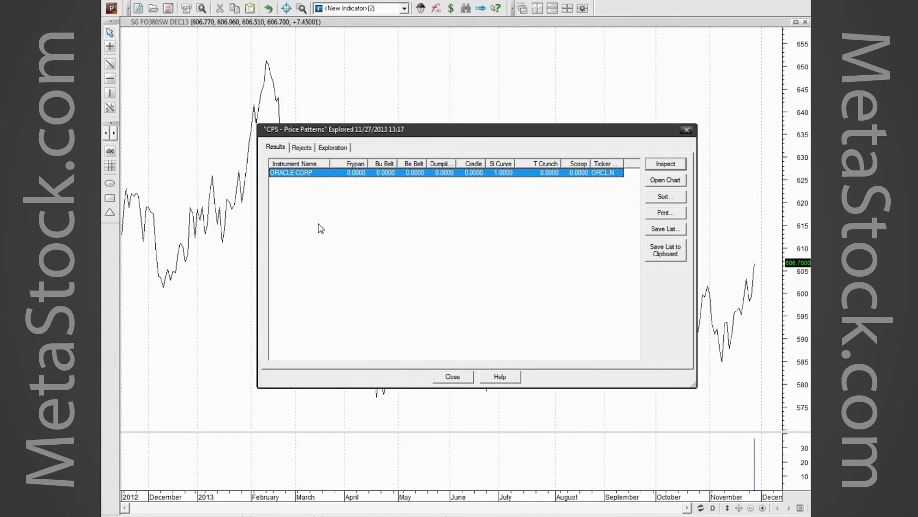
Create a new custom list named "CPS Demo One stock" for saving the exploration results.
click(649, 230)
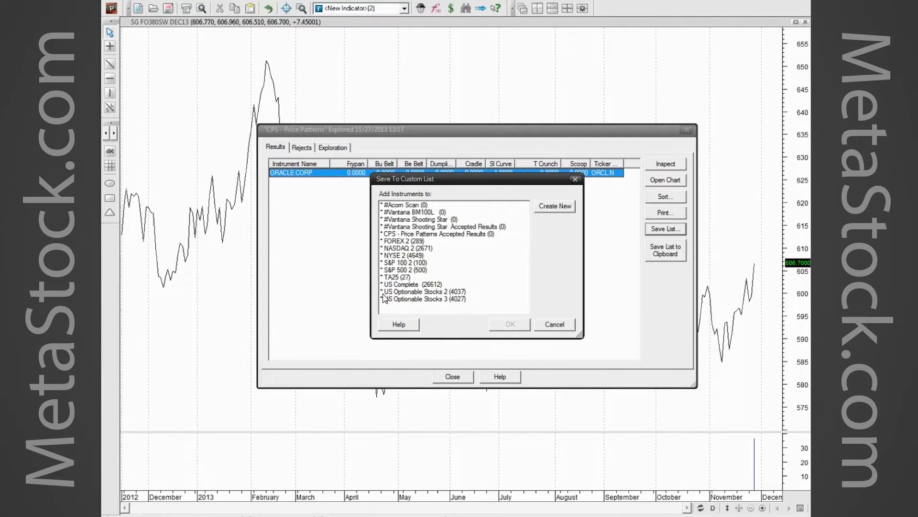
drag(466, 182, 420, 182)
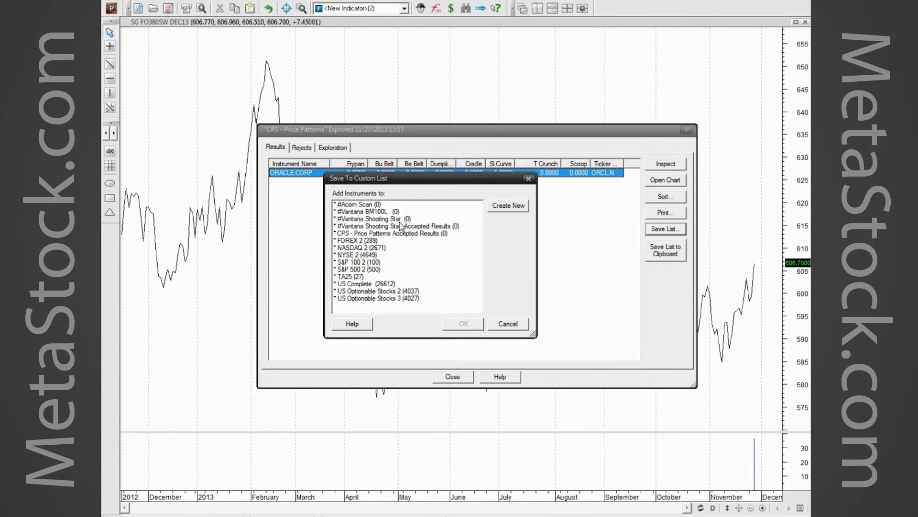
click(505, 206)
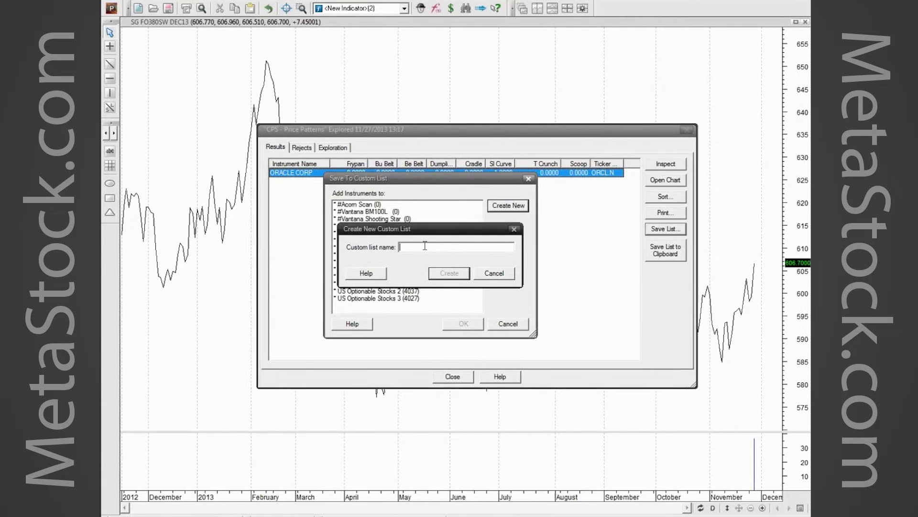
text(CPS Demo)
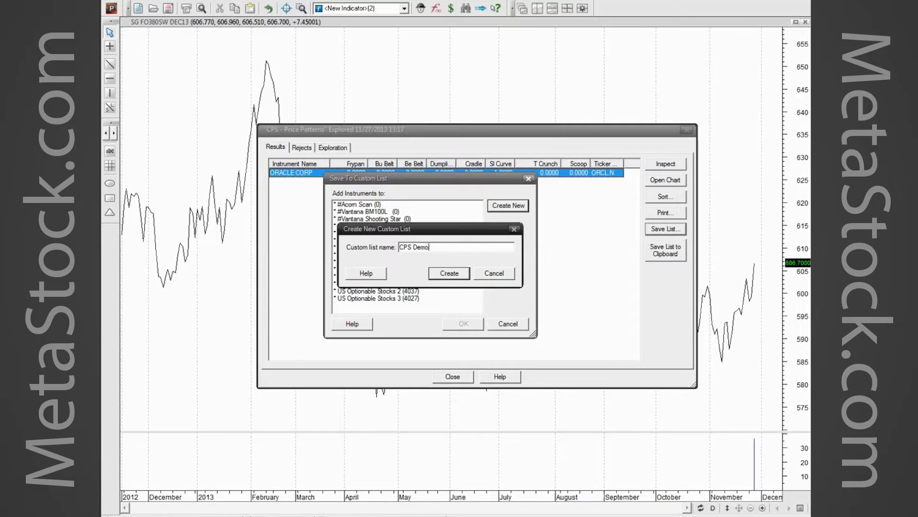
text( One stock)
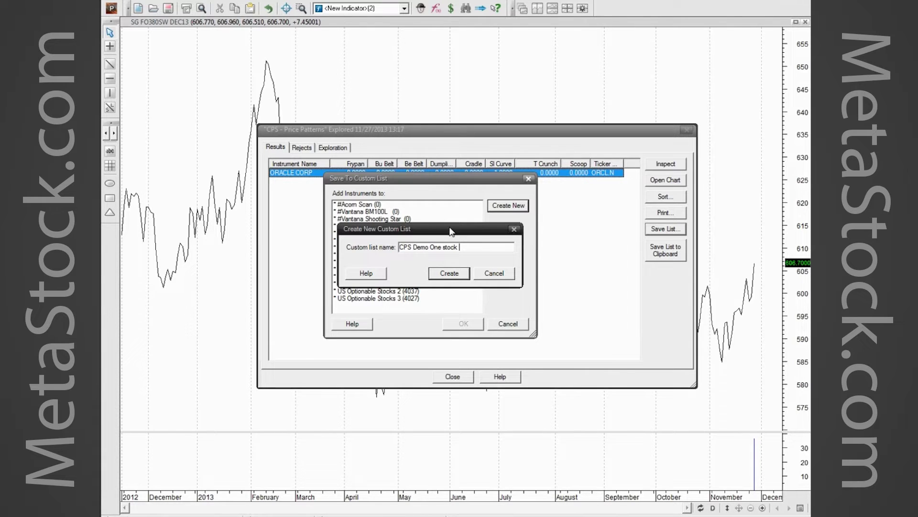
click(450, 274)
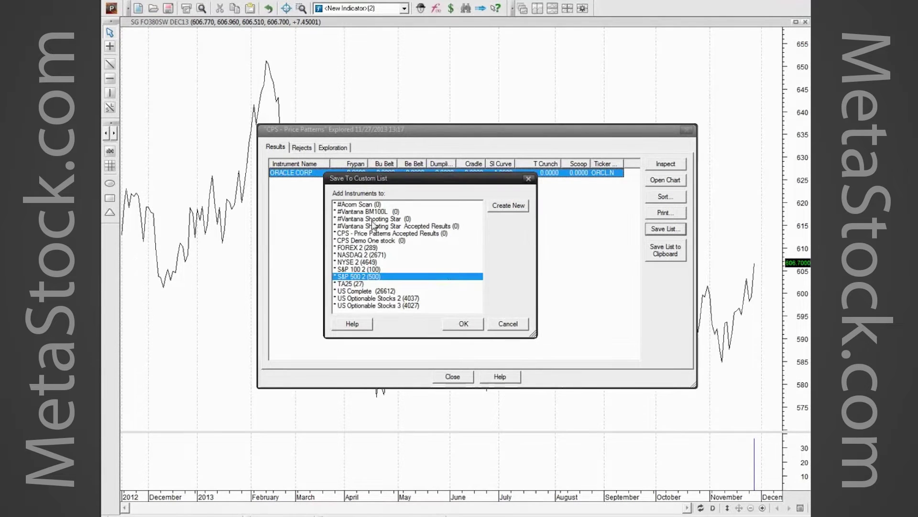
Save the exploration results to the CPS Demo One stock list and close the report.
click(345, 240)
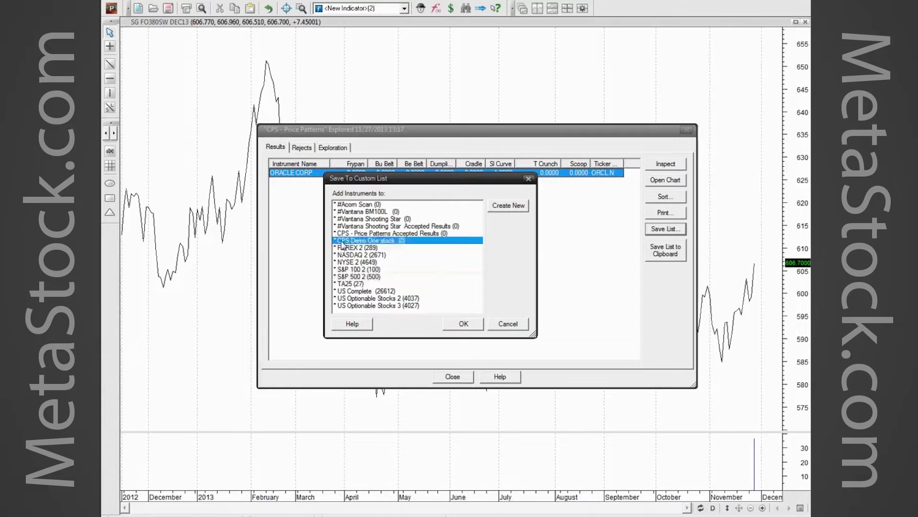
click(462, 324)
key(Return)
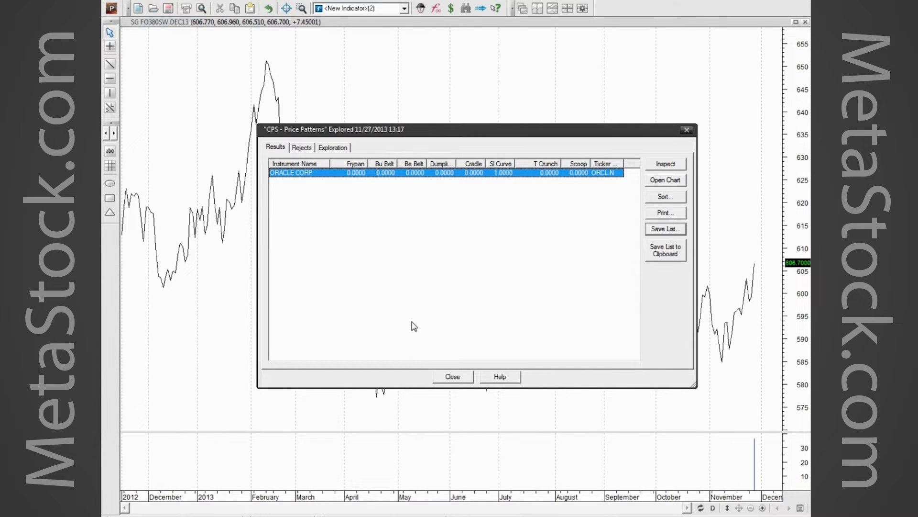
click(462, 378)
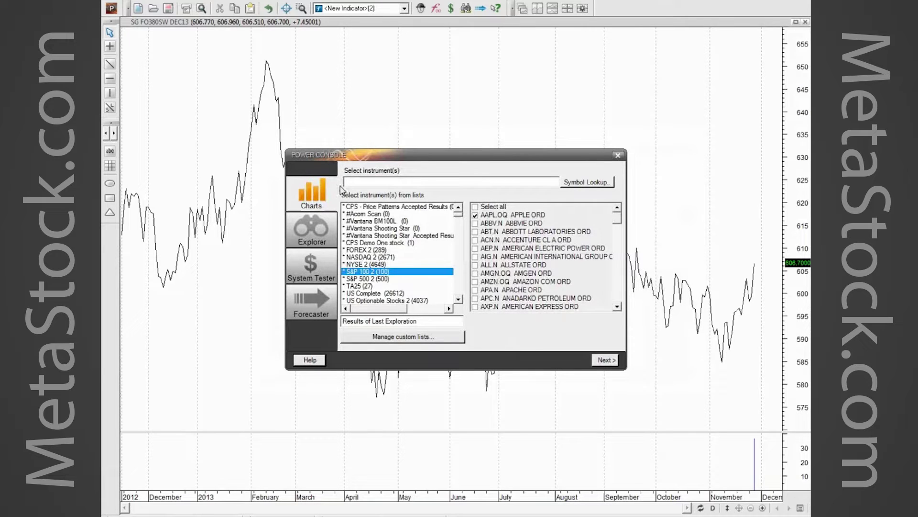
Select ORACLE CORP from the CPS Demo One stock list for charting and continue to the chart options.
click(390, 207)
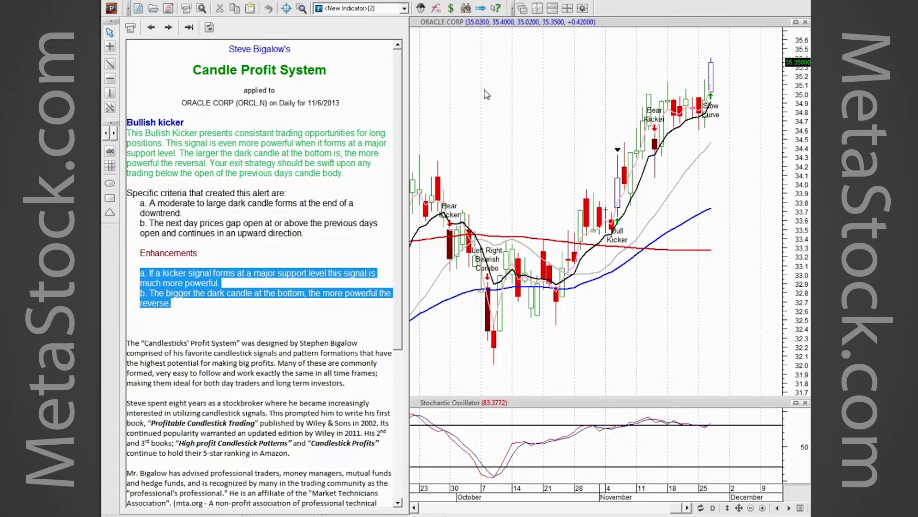
click(111, 8)
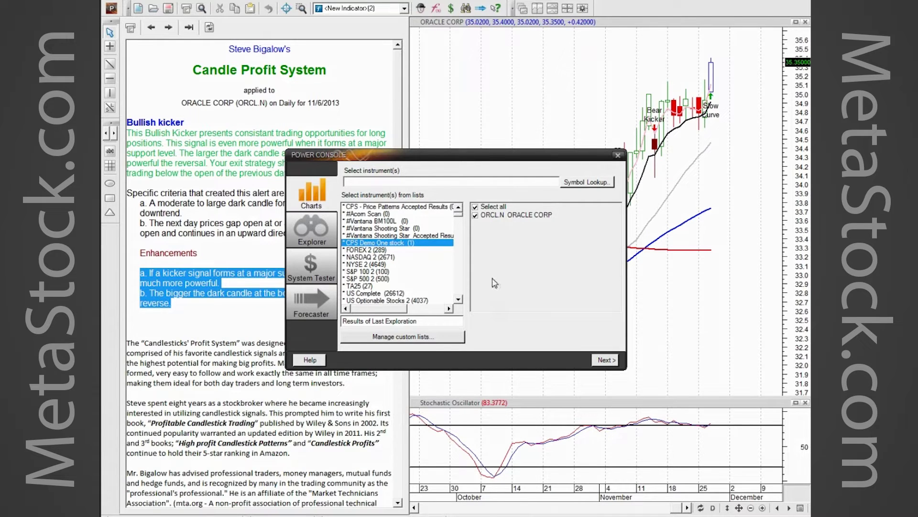
click(375, 222)
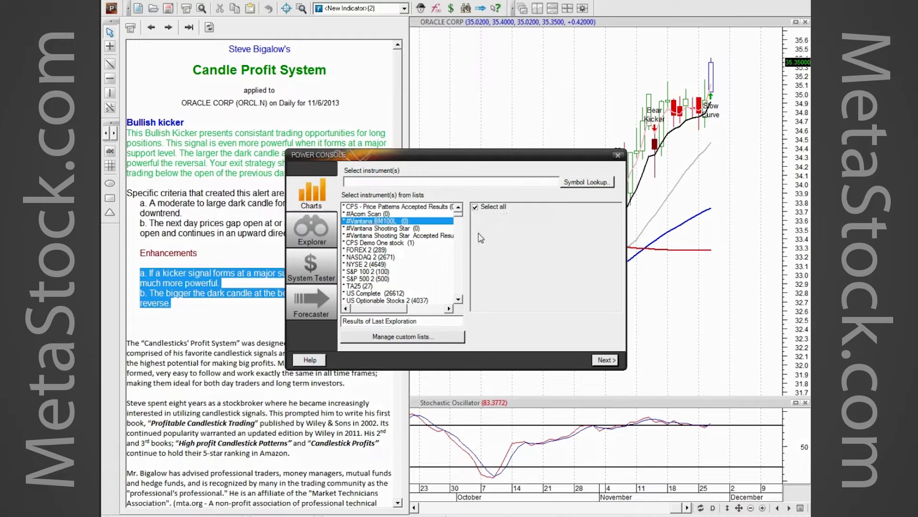
click(382, 244)
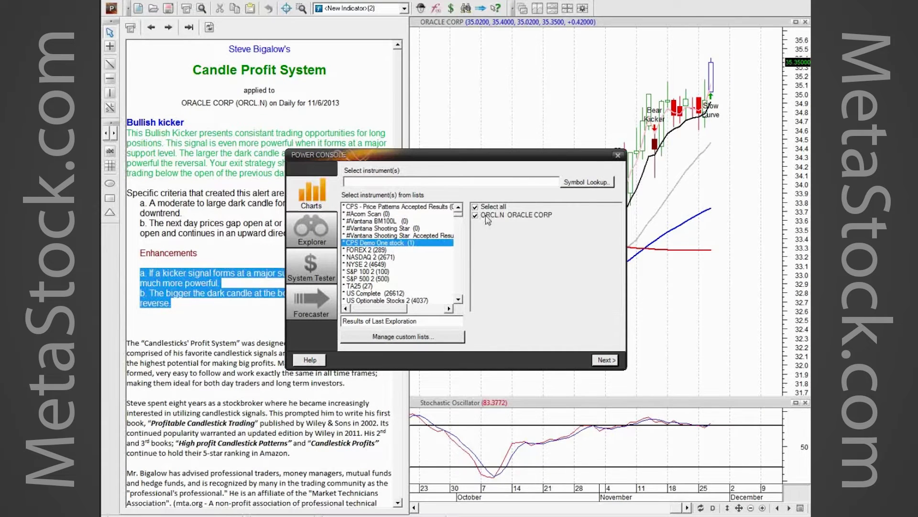
click(605, 359)
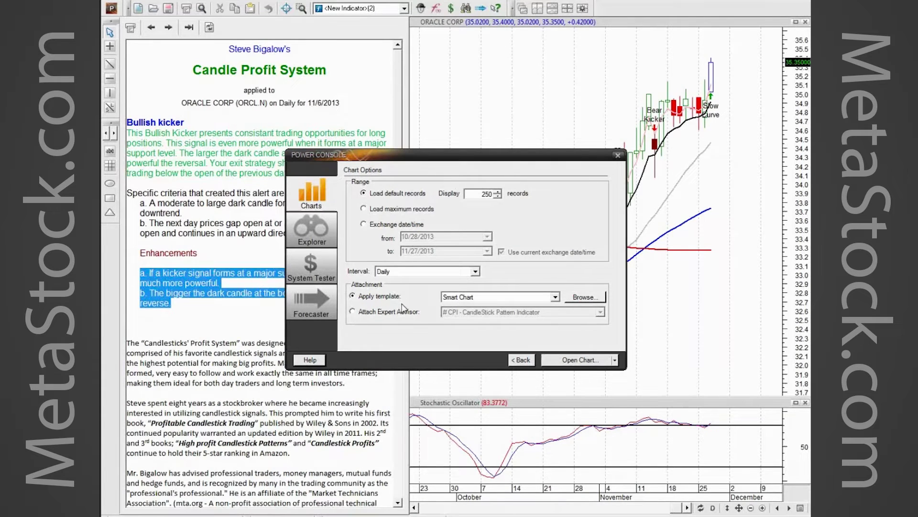
Apply the CPS-Bigalow Chart View template and open the Oracle chart.
click(555, 297)
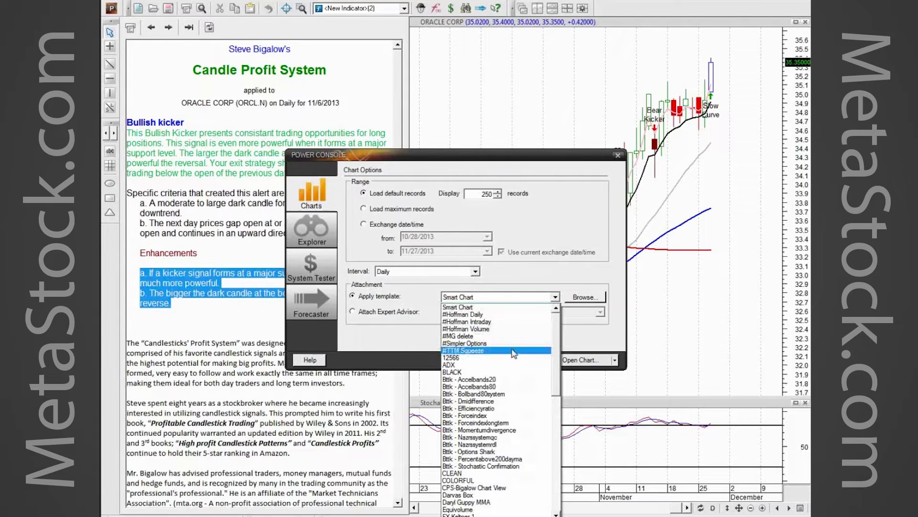
scroll(514, 353, down, 1)
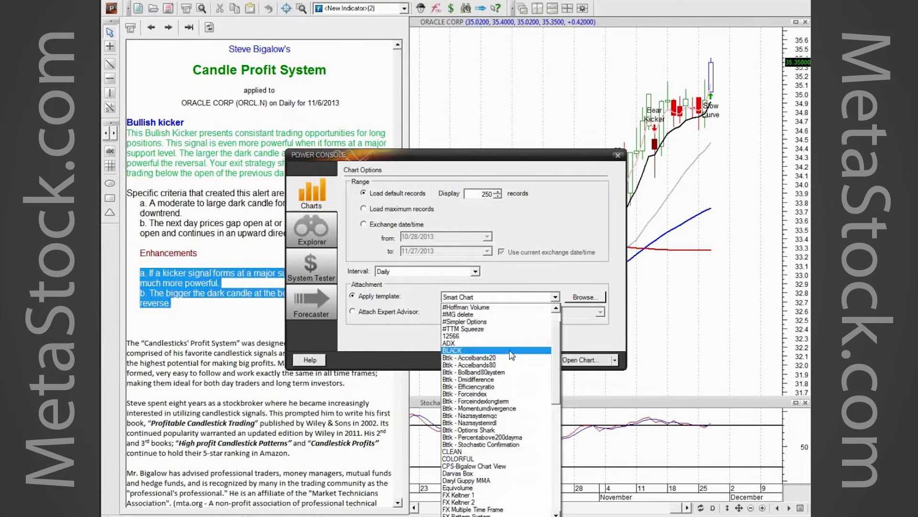
click(463, 469)
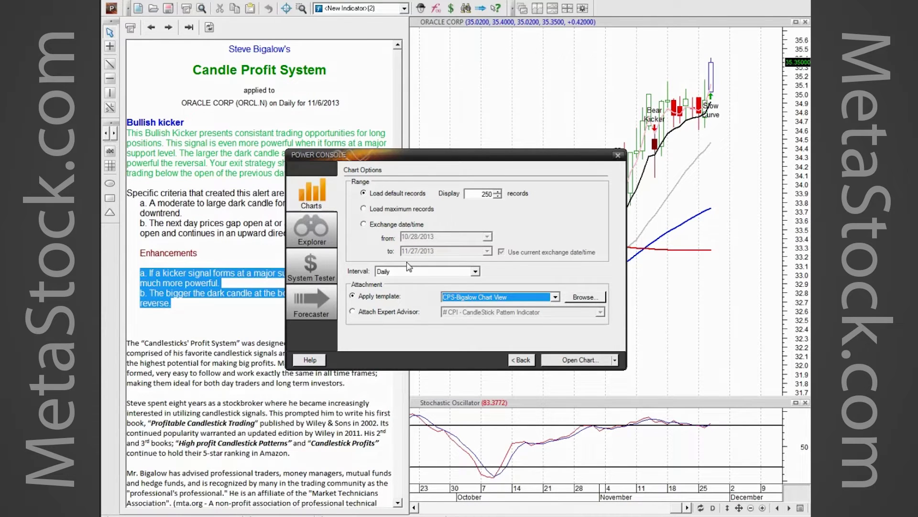
click(583, 362)
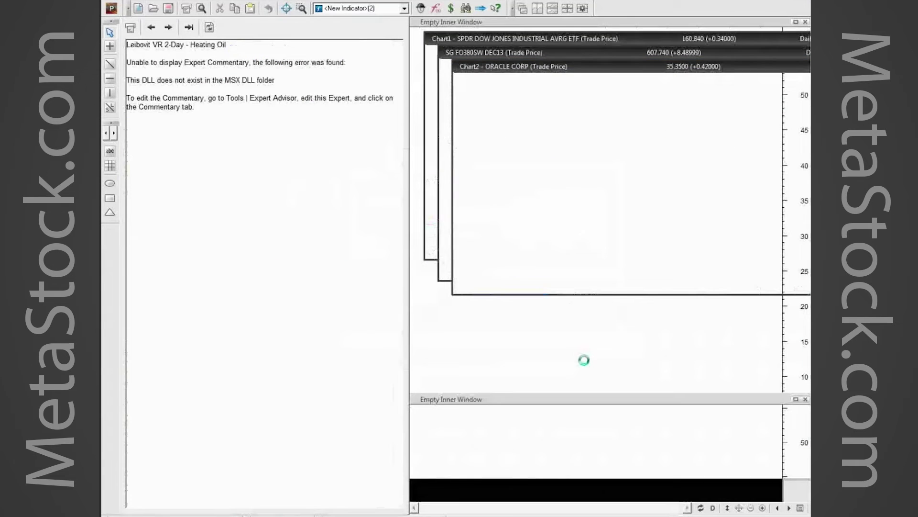
Hide the expert commentary and enlarge the Oracle chart's September to November bars to examine the highlighted signal candles.
right_click(615, 56)
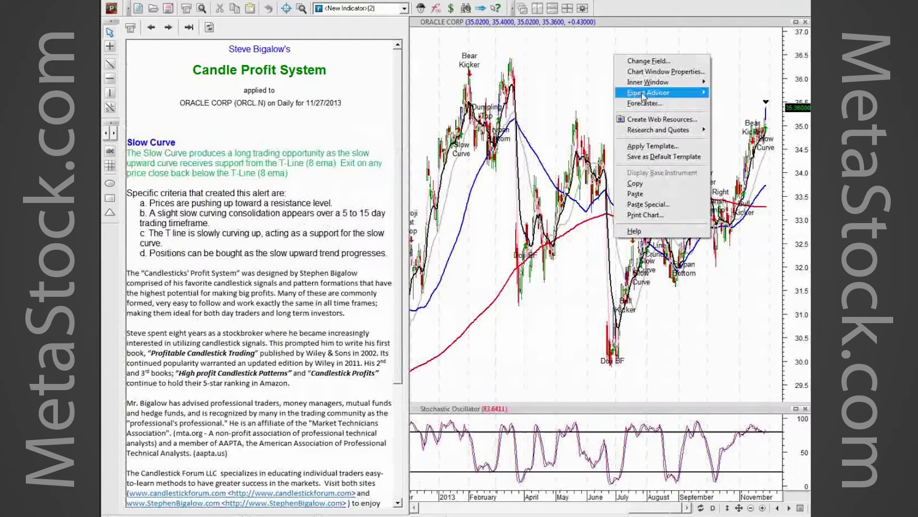
mouse_move(647, 93)
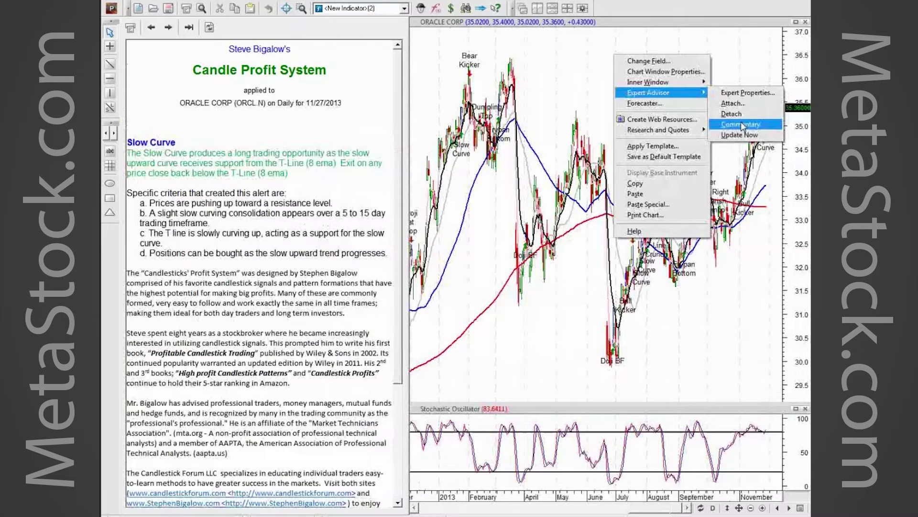
click(742, 125)
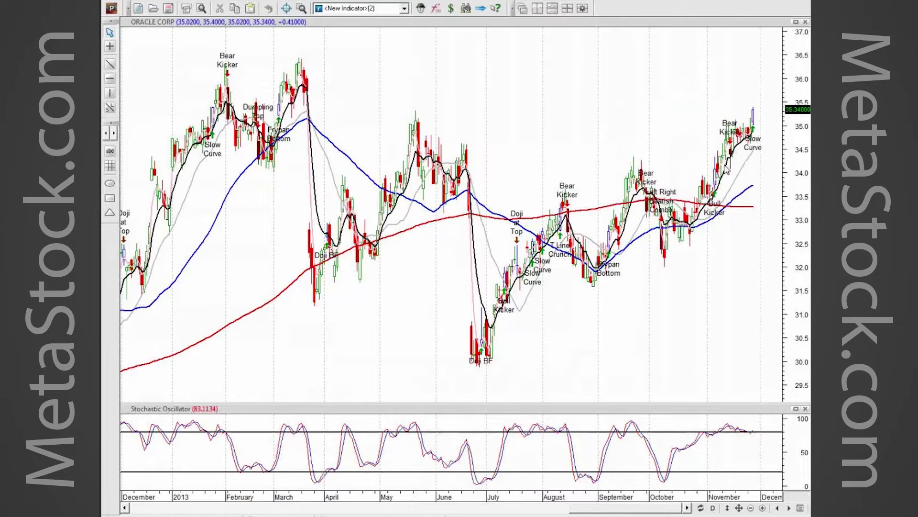
mouse_move(732, 163)
click(763, 508)
click(763, 508)
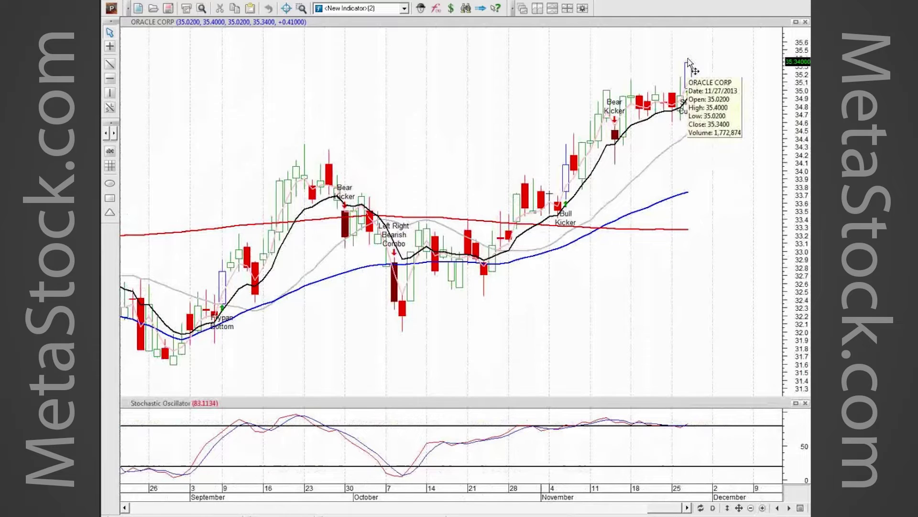
mouse_move(691, 87)
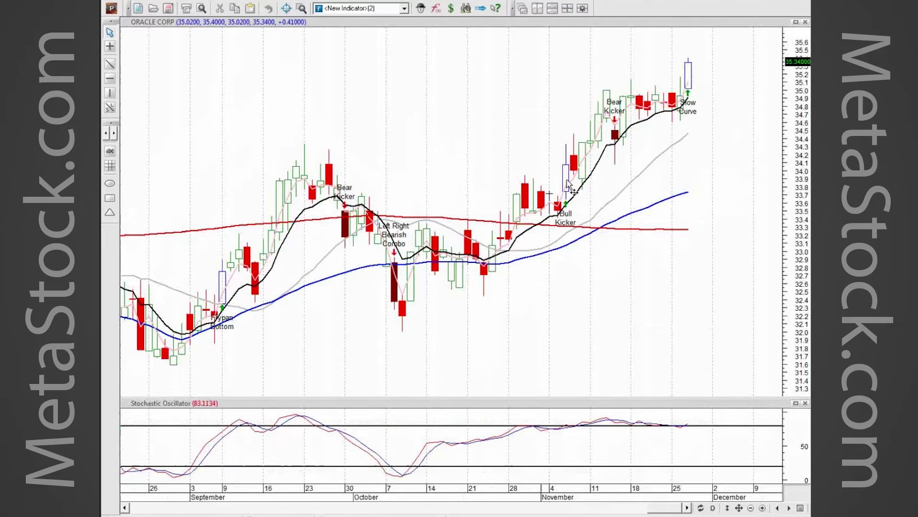
mouse_move(347, 229)
mouse_move(223, 291)
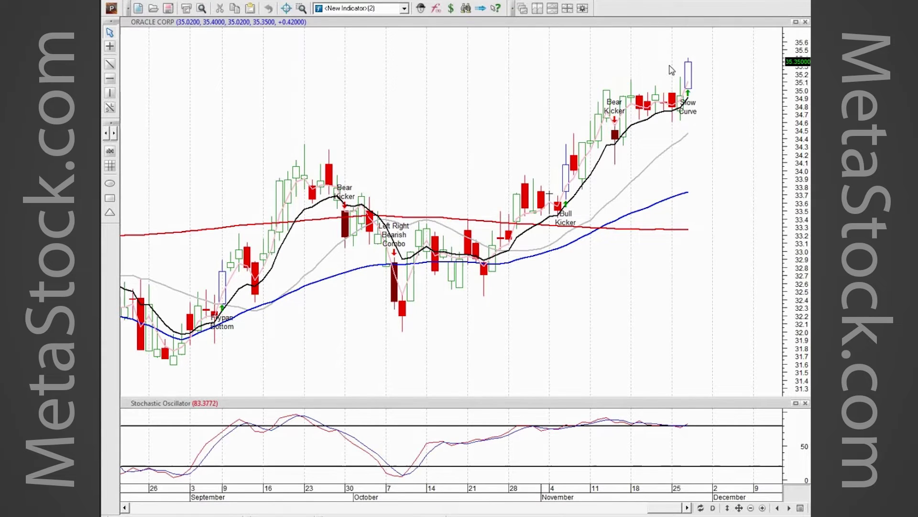
Display the Expert Advisor commentary beside the Oracle chart again.
right_click(397, 84)
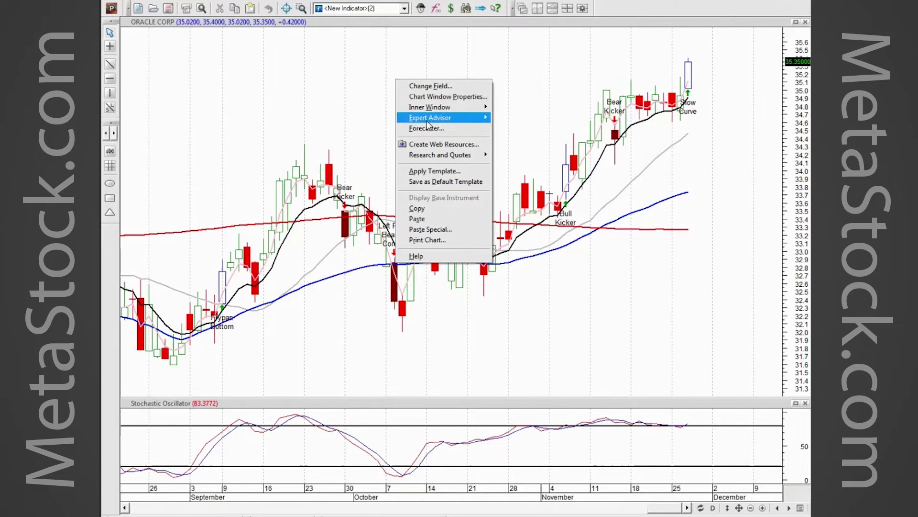
mouse_move(427, 121)
click(523, 150)
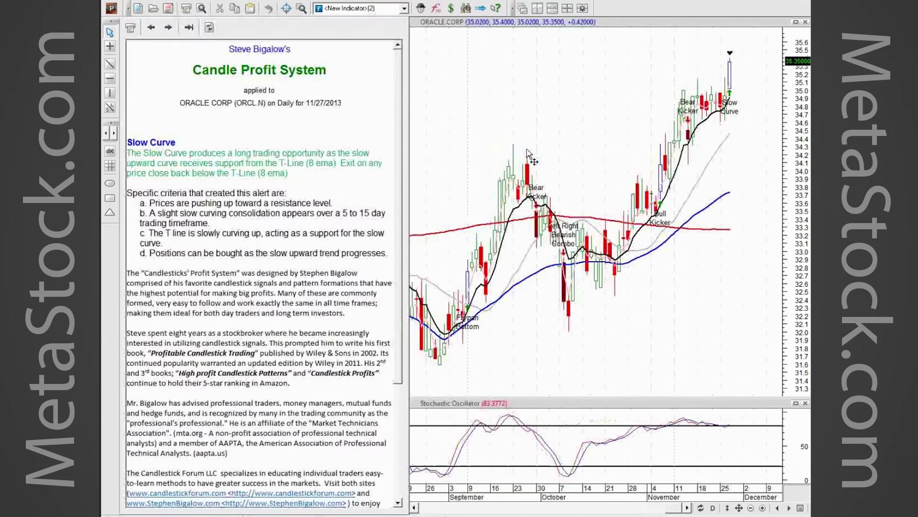
mouse_move(528, 152)
Read the Slow Curve commentary, highlighting its description, the T-Line exit rule and the specific alert criteria.
drag(291, 174, 123, 157)
click(334, 163)
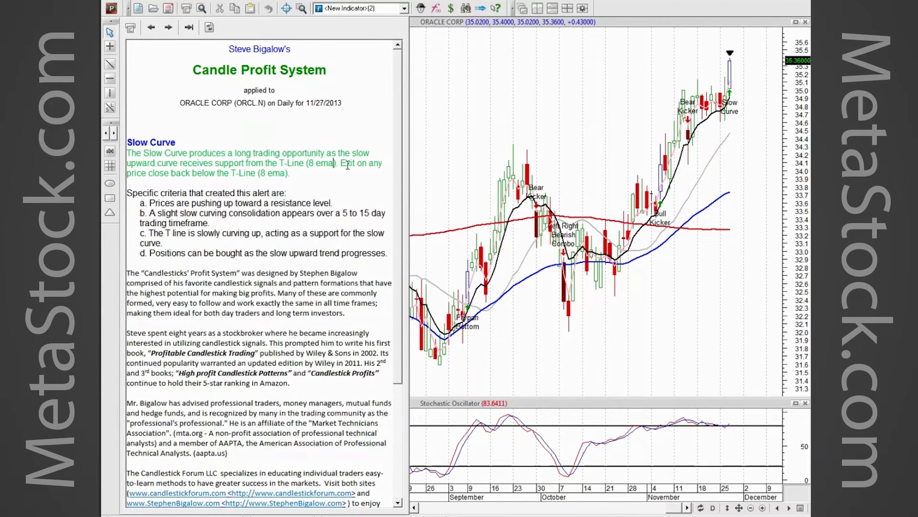
drag(341, 163, 290, 173)
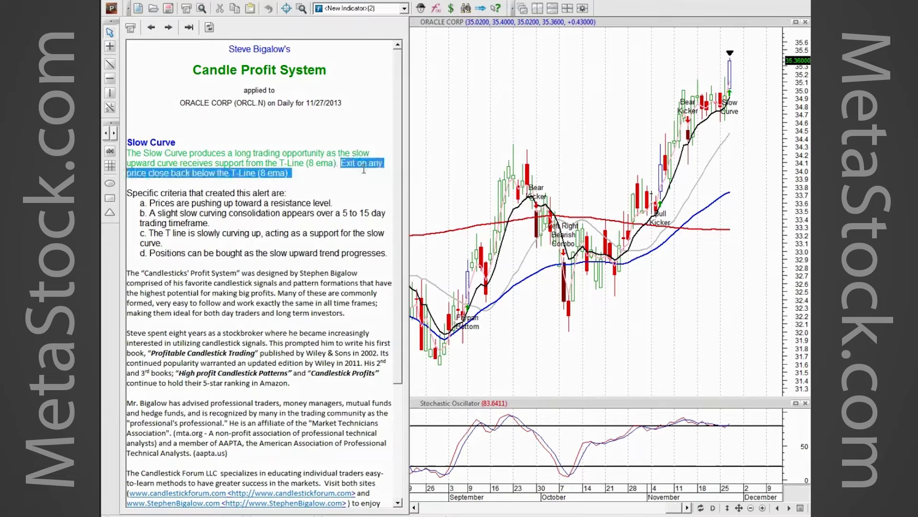
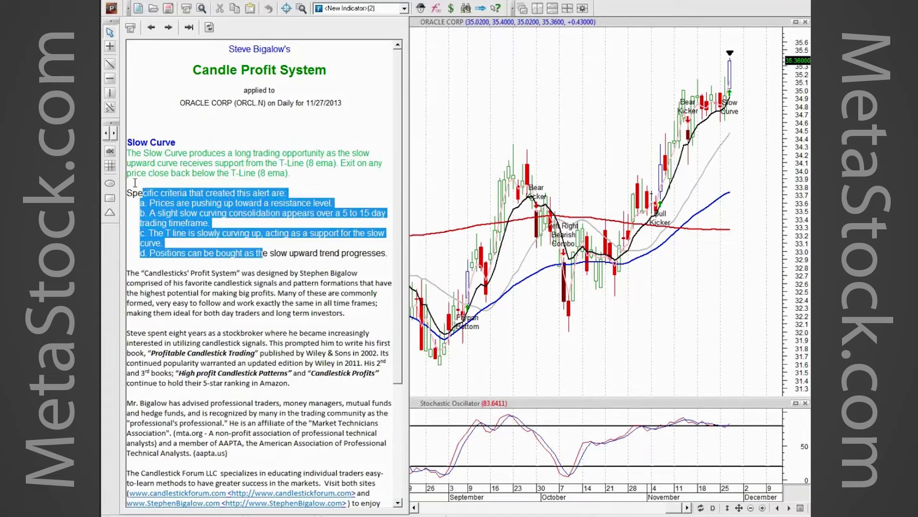
click(198, 256)
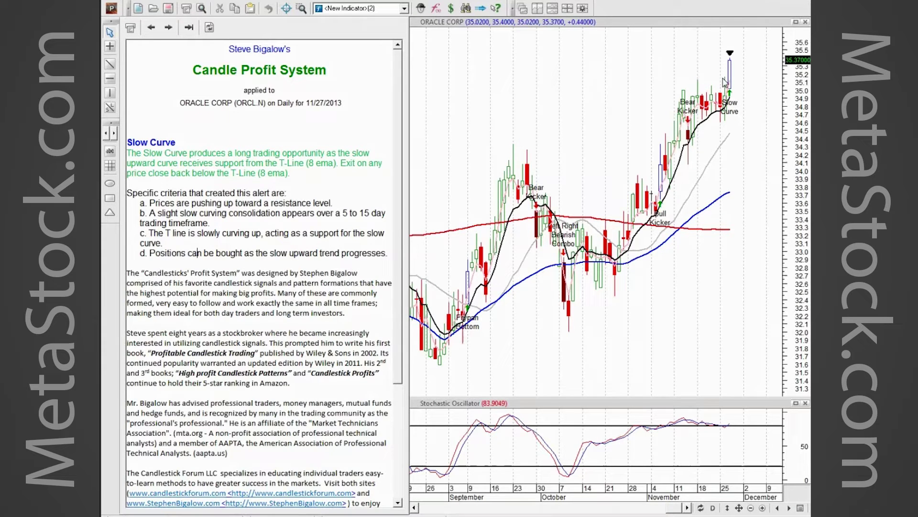
Show the commentary for the 11/6/2013 Bull Kicker candle and highlight its enhancements and specific criteria.
click(661, 139)
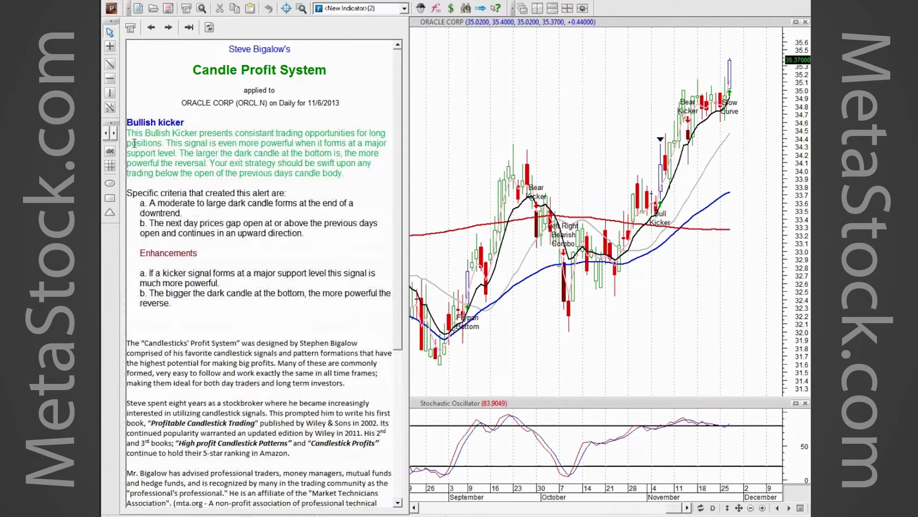
drag(181, 308, 139, 272)
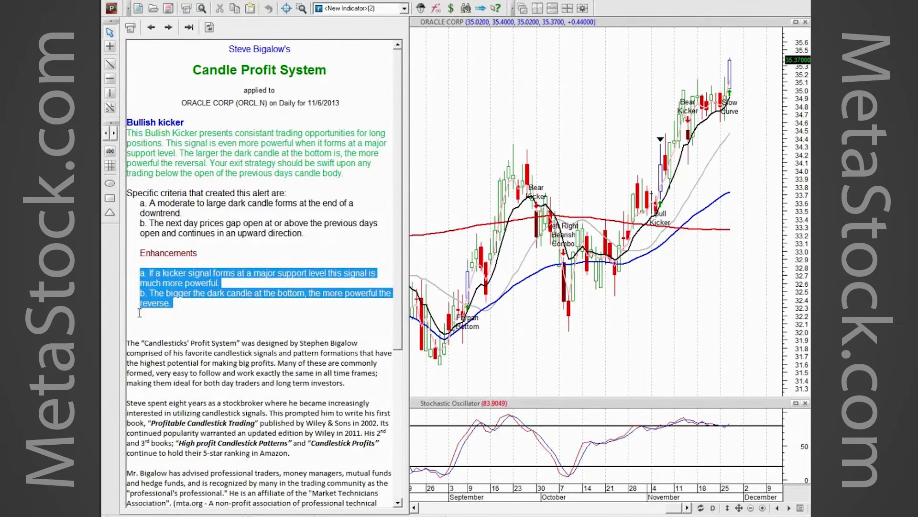
key(Right)
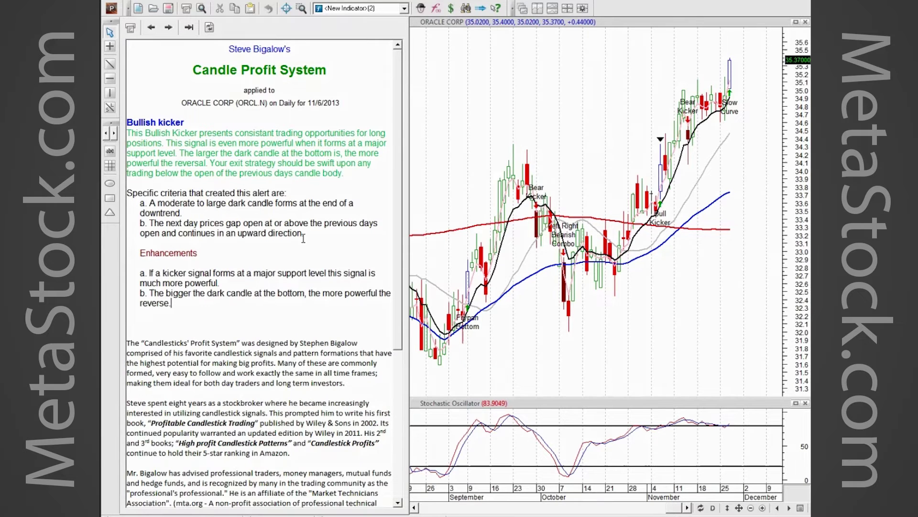
drag(305, 233, 128, 198)
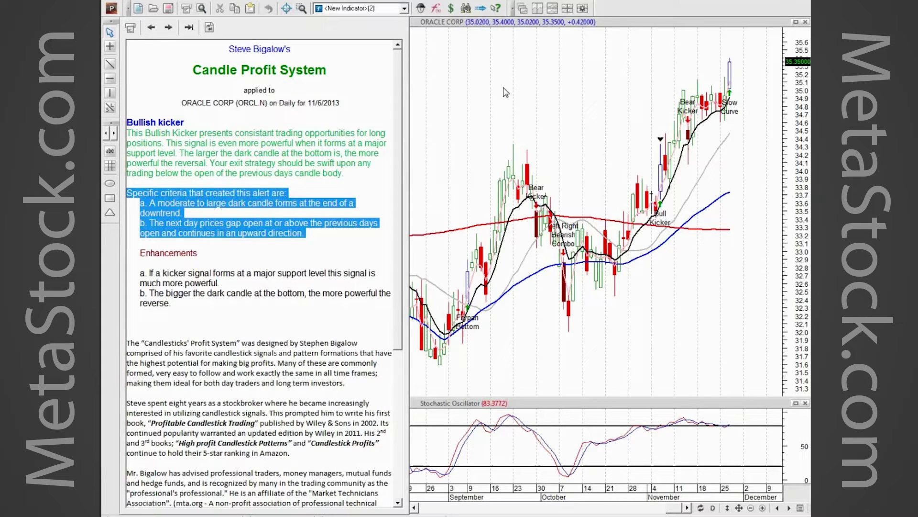
Open the properties of the expert attached to the Oracle chart and view its commentary code.
right_click(509, 68)
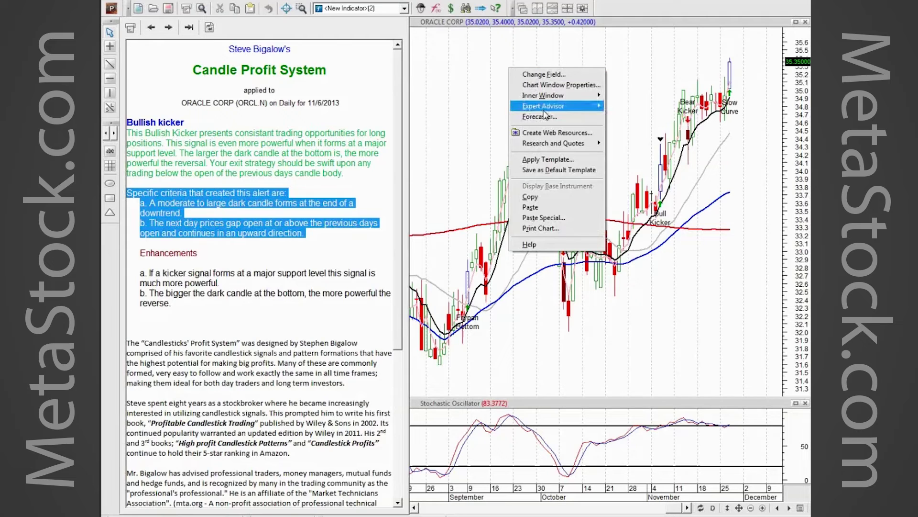
mouse_move(545, 108)
click(659, 109)
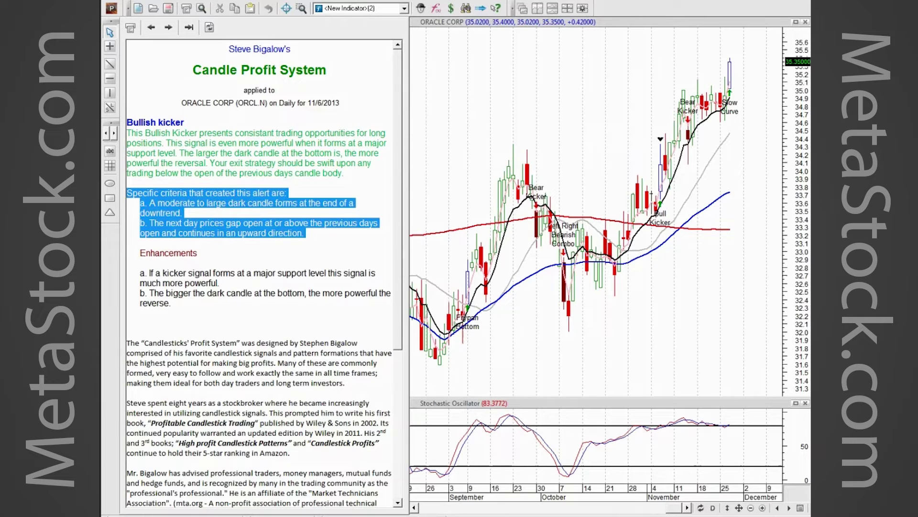
drag(280, 135, 579, 77)
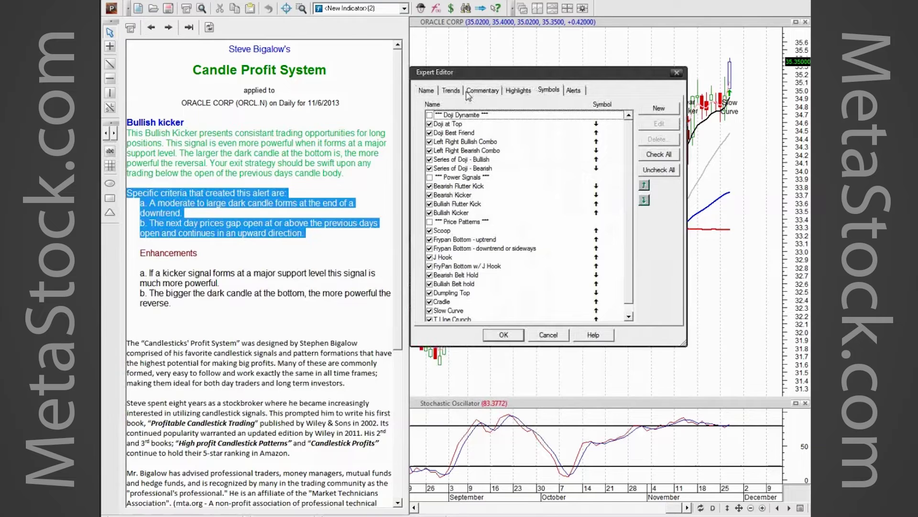
click(480, 91)
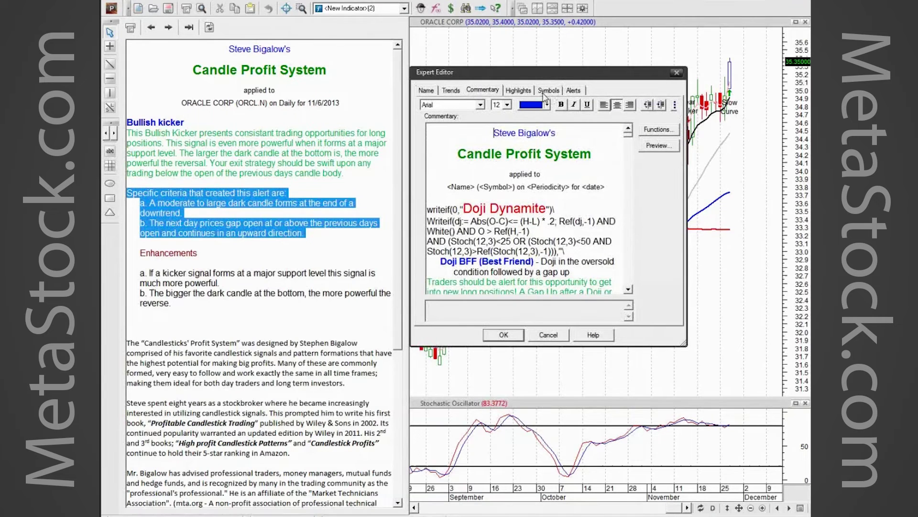
Review the Doji at Top highlight condition and the expert's symbols, and close the expert's properties without changes.
click(518, 91)
double_click(483, 161)
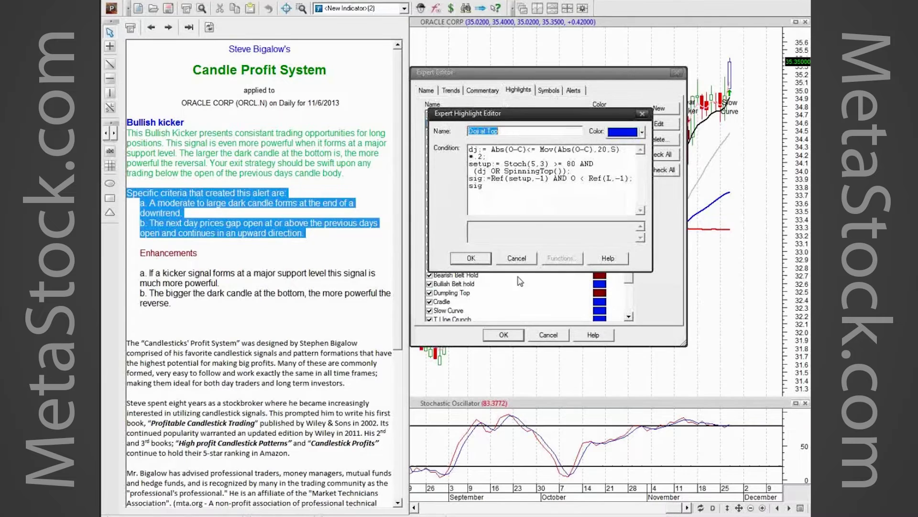
click(516, 257)
click(549, 90)
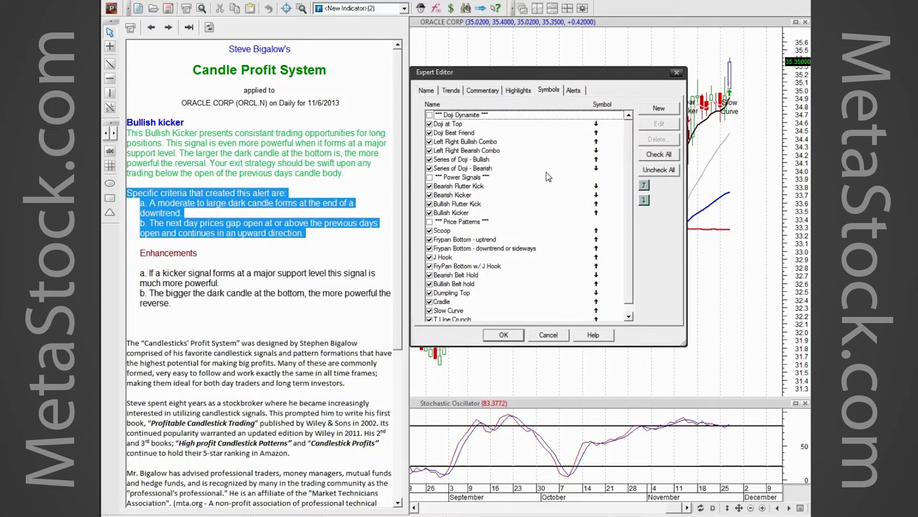
click(677, 72)
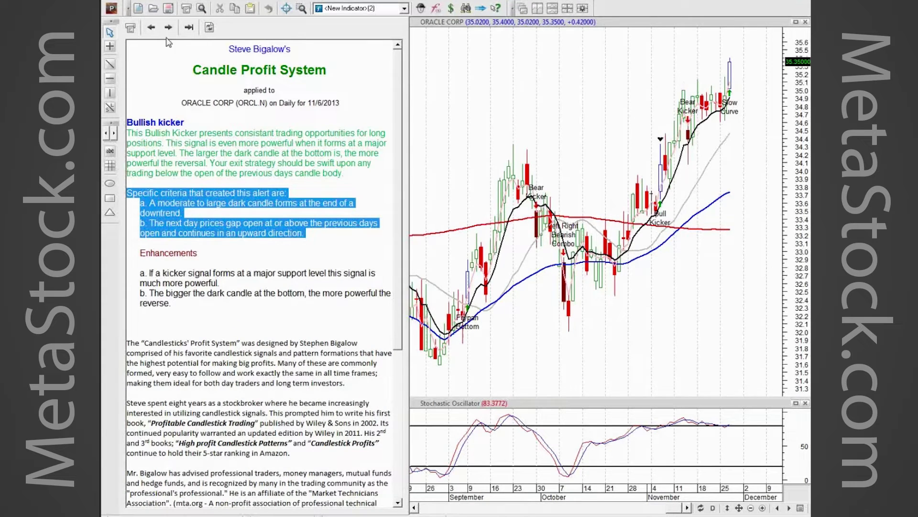
Set the commentary to the last bar, step back through earlier bars and return to the 11/6/2013 Bull Kicker candle.
click(189, 28)
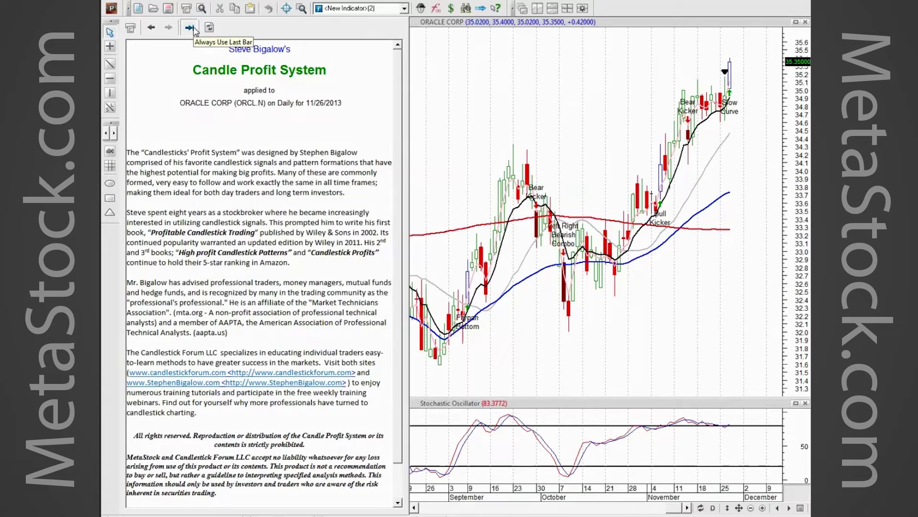
click(153, 28)
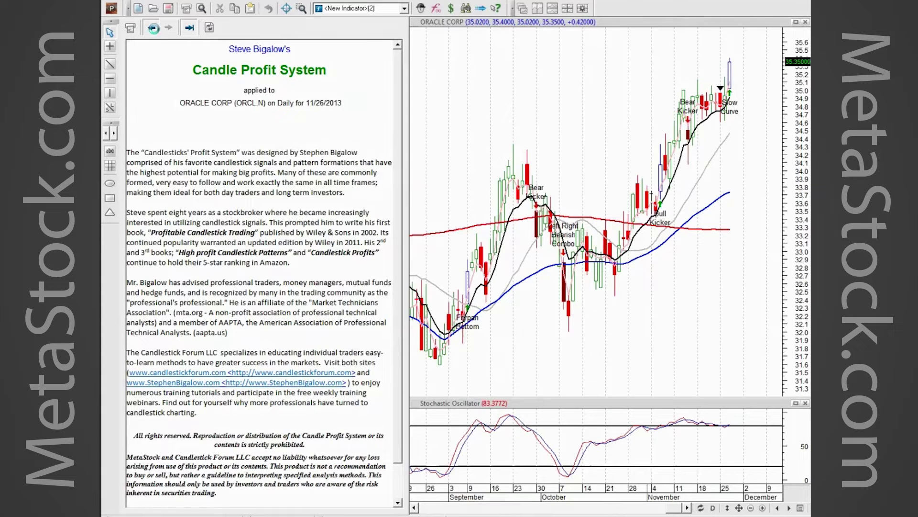
click(152, 28)
click(153, 28)
click(152, 28)
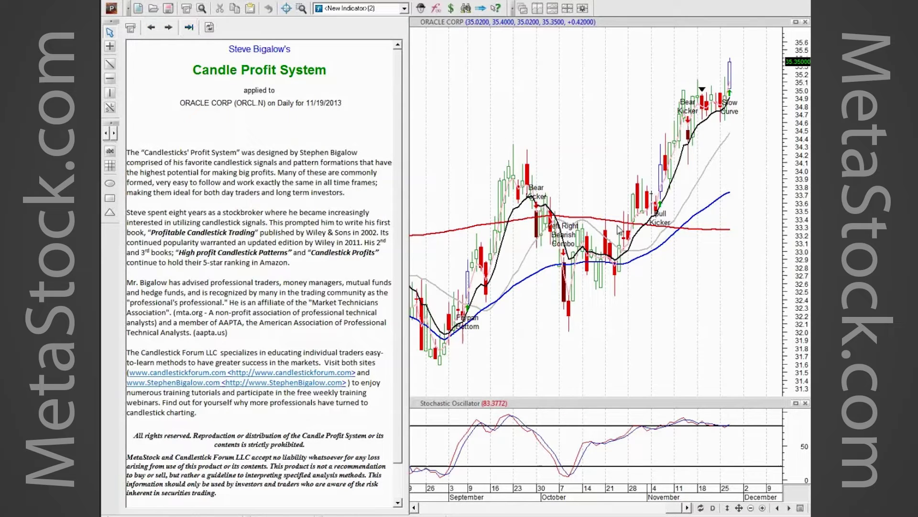
click(659, 138)
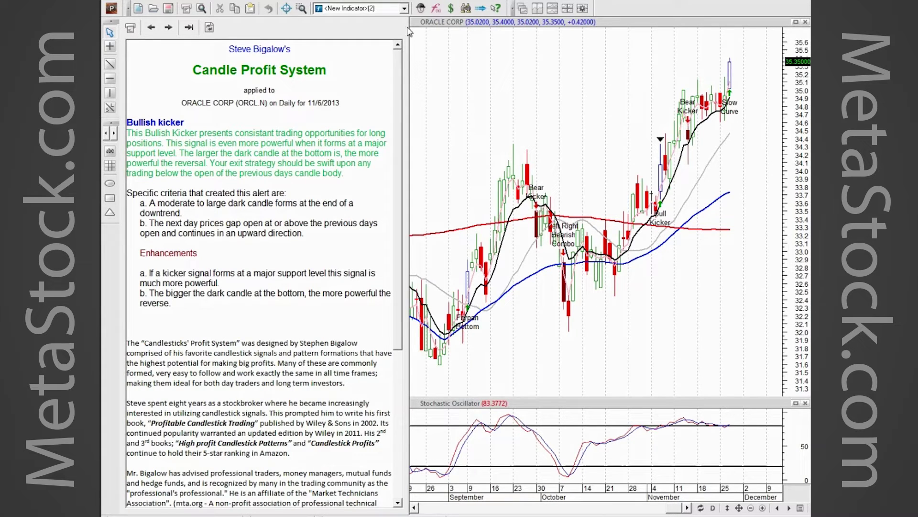
Browse the list of available indicators through the SectorStat entries.
click(404, 9)
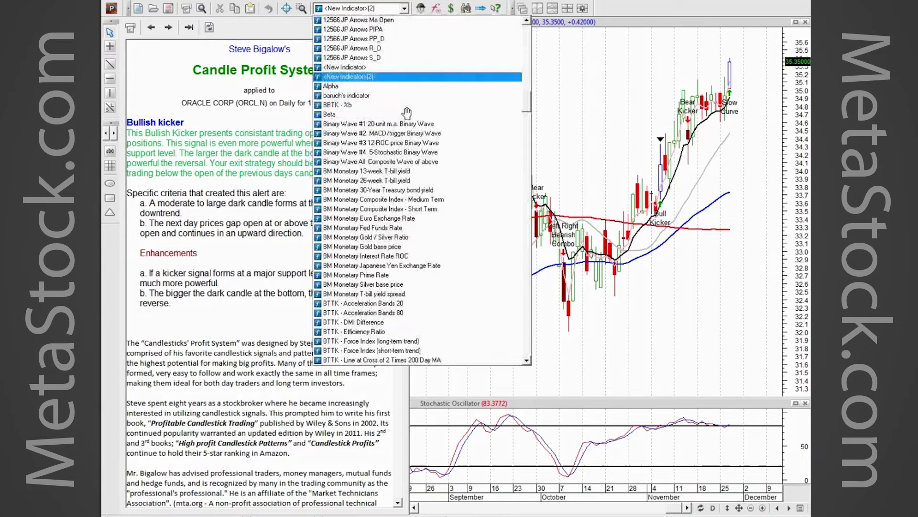
scroll(407, 113, down, 20)
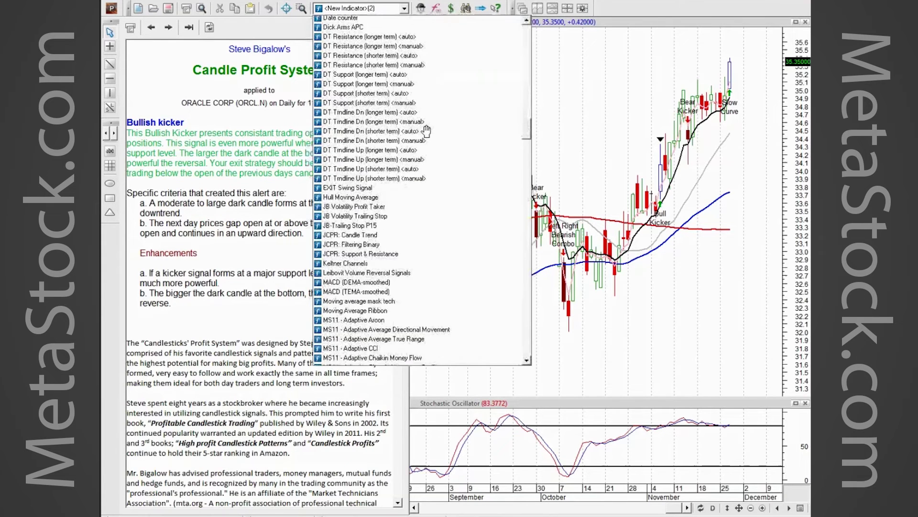
scroll(426, 130, down, 15)
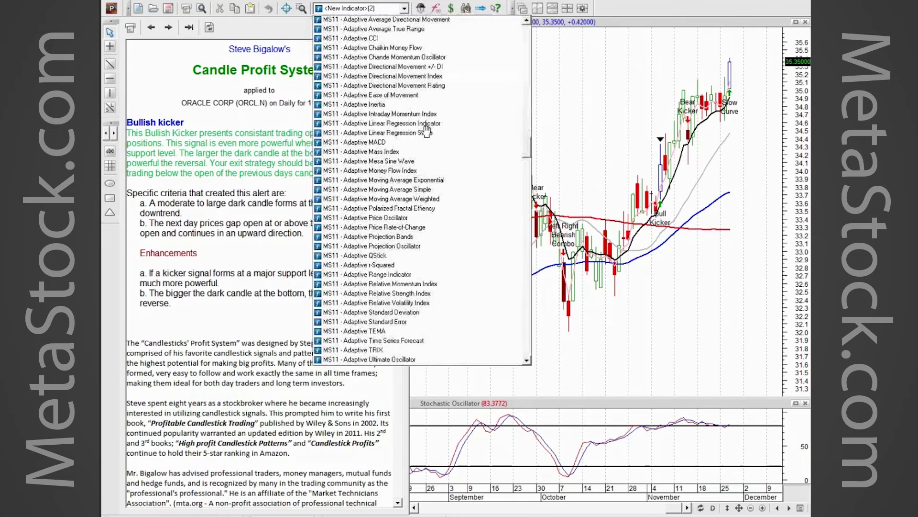
scroll(420, 139, down, 15)
scroll(413, 145, down, 11)
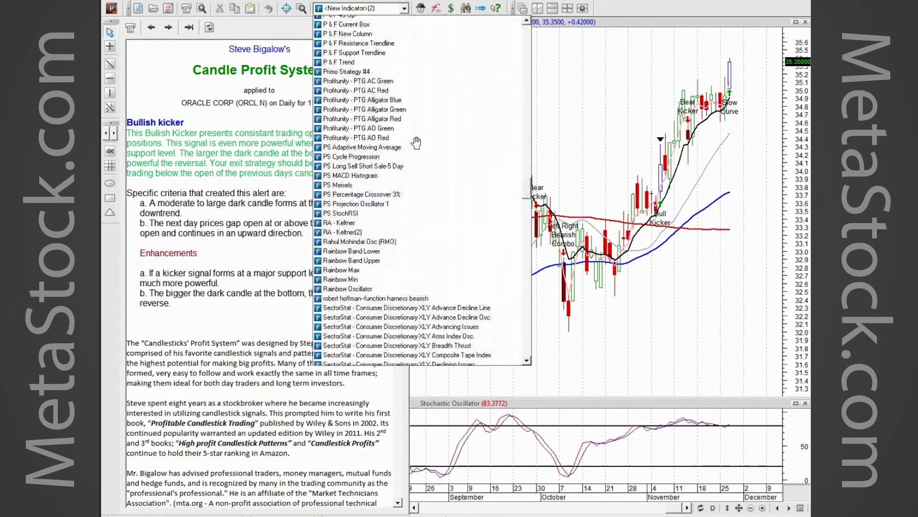
scroll(415, 163, down, 18)
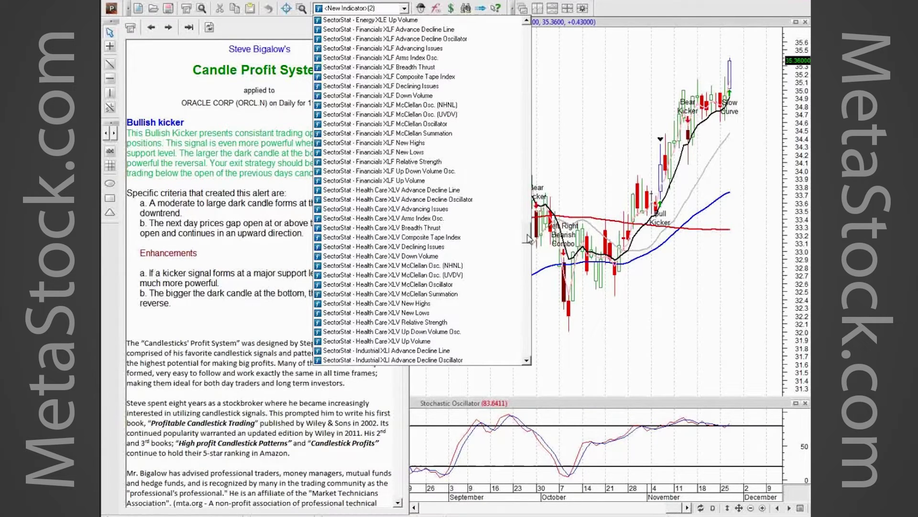
scroll(528, 237, down, 10)
Open the Indicator Builder and select the SB - frypan d/s helper indicator.
click(436, 8)
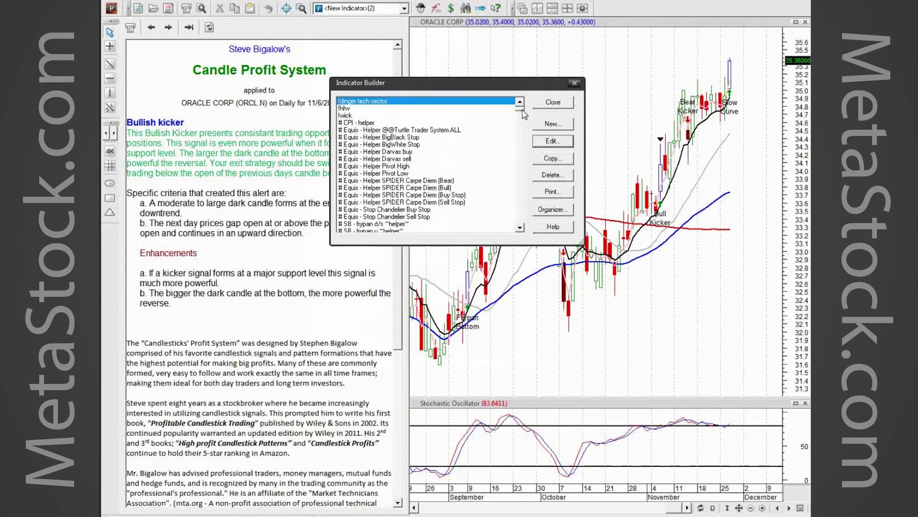
scroll(524, 114, down, 4)
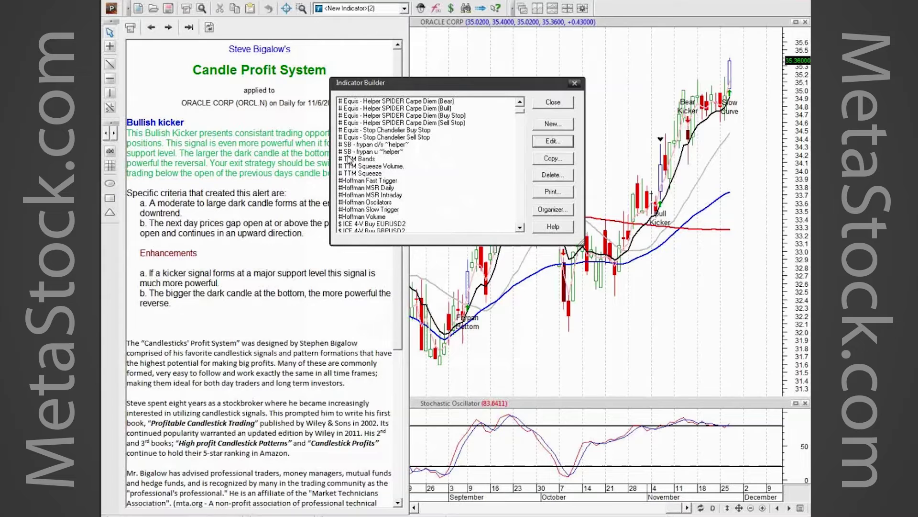
click(348, 144)
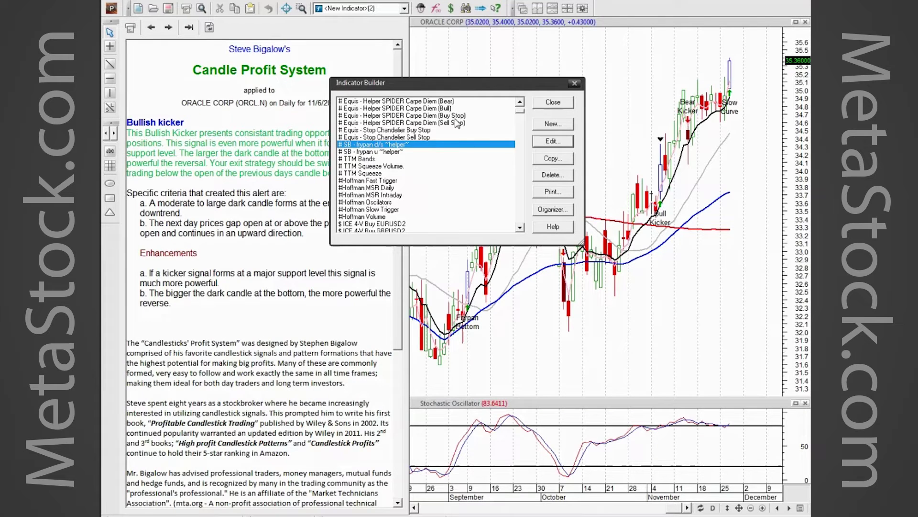
Close the Indicator Builder and bring the expert commentary to the Oracle chart's last bar, 11/27/2013.
click(562, 105)
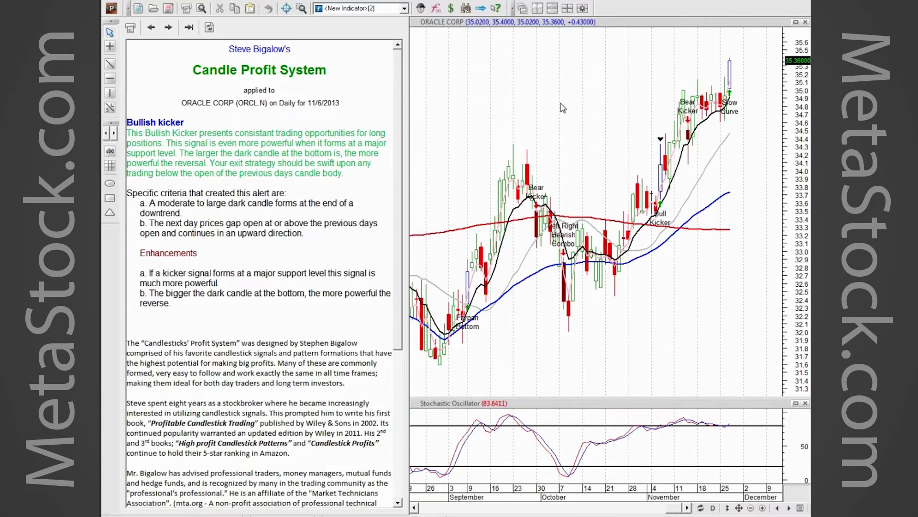
click(789, 509)
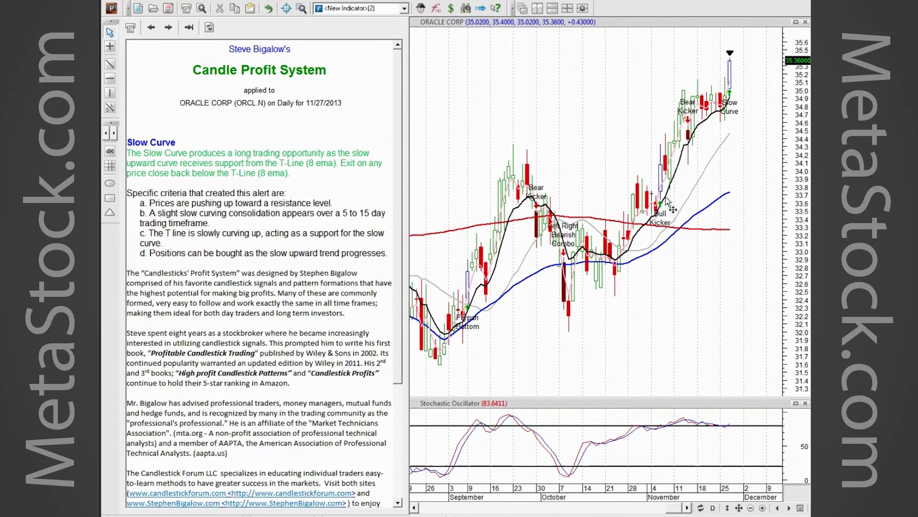
mouse_move(668, 200)
Open the Explorer, look through the CPS explorations' descriptions and proceed with CPS - Price Patterns.
click(470, 10)
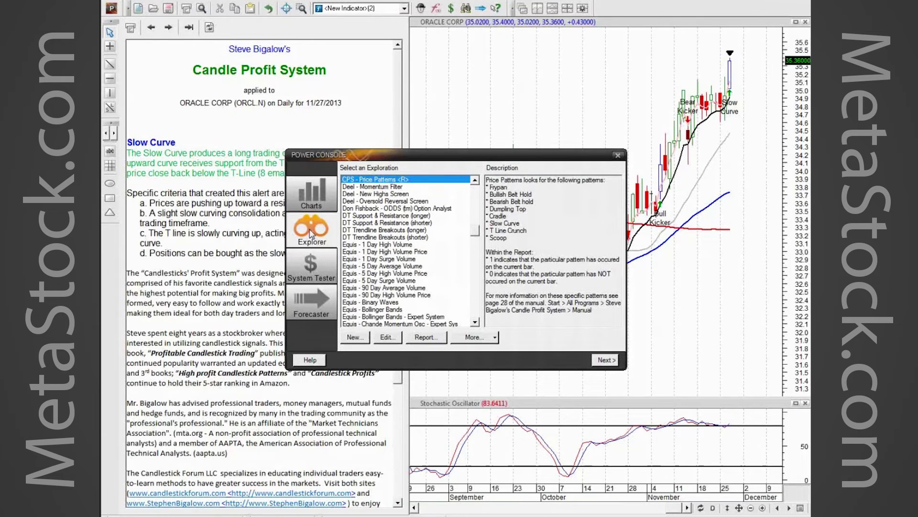
scroll(480, 232, up, 1)
scroll(481, 232, up, 2)
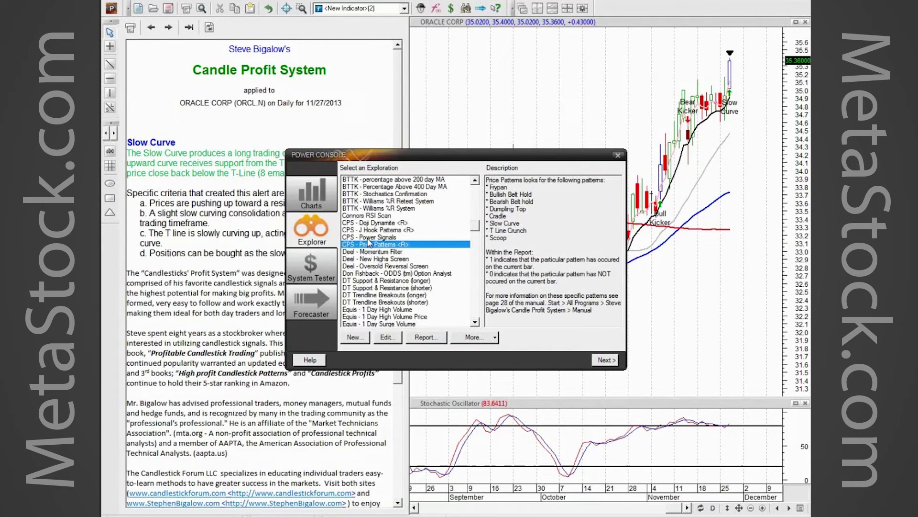
click(358, 223)
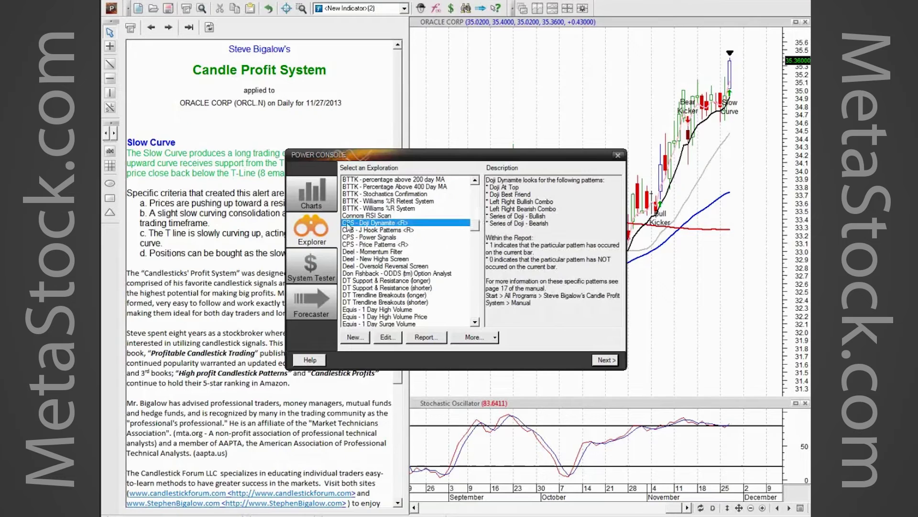
click(364, 230)
click(367, 244)
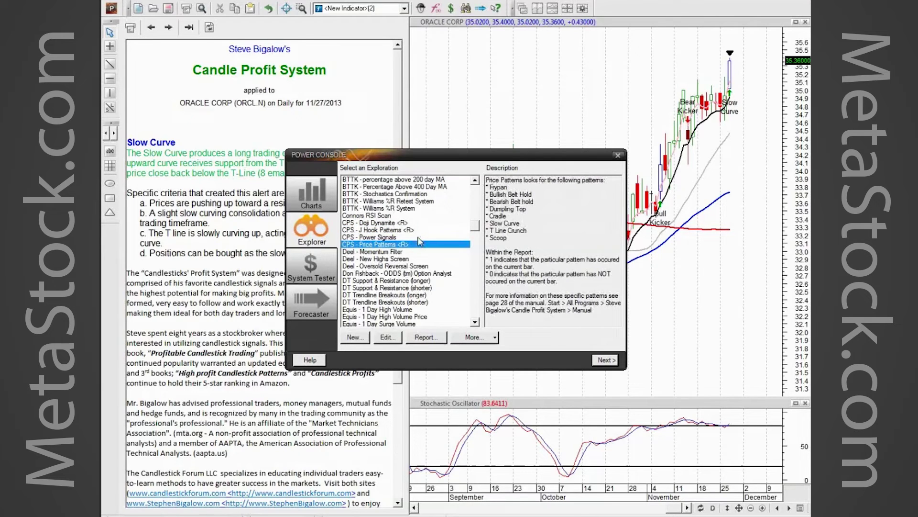
click(603, 361)
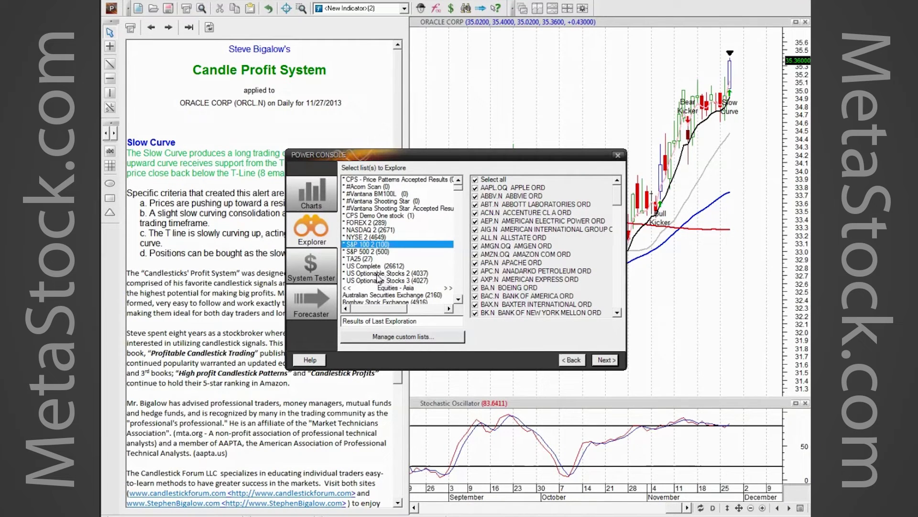
Choose the S&P 100 2 list as the instruments to explore and continue to the exploration options.
click(355, 272)
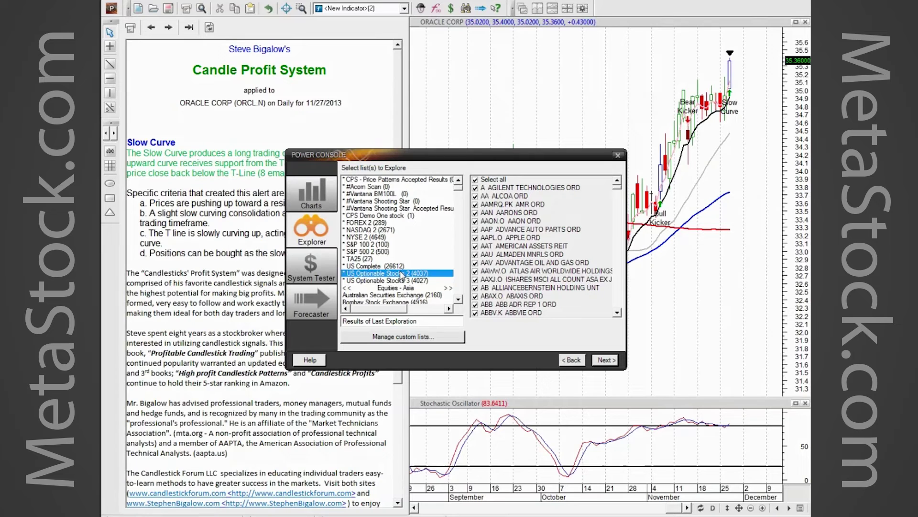
click(382, 245)
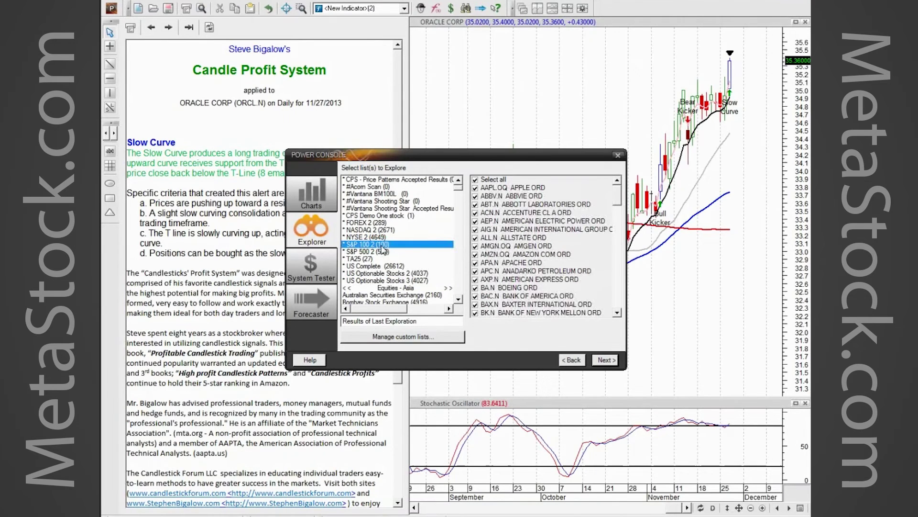
click(603, 360)
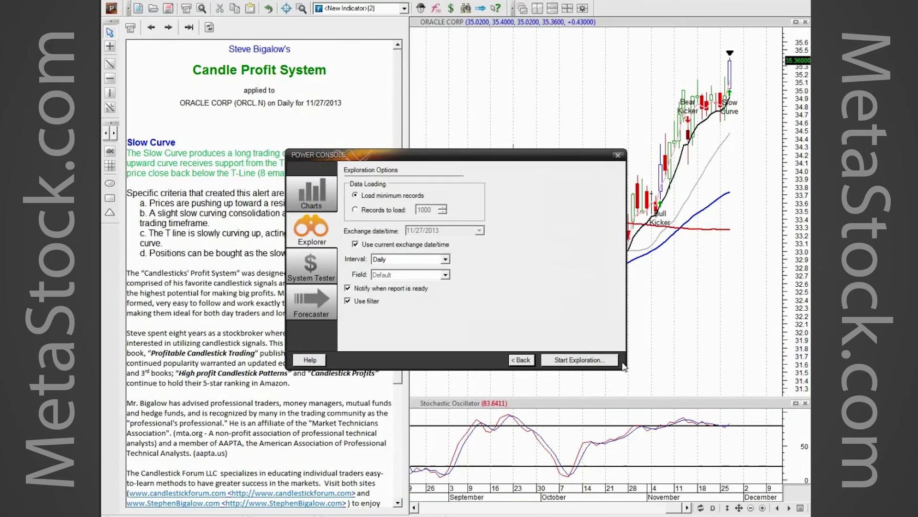
Examine the exchange date and interval options, keeping the current exchange date/time and the Daily interval.
click(356, 244)
click(419, 230)
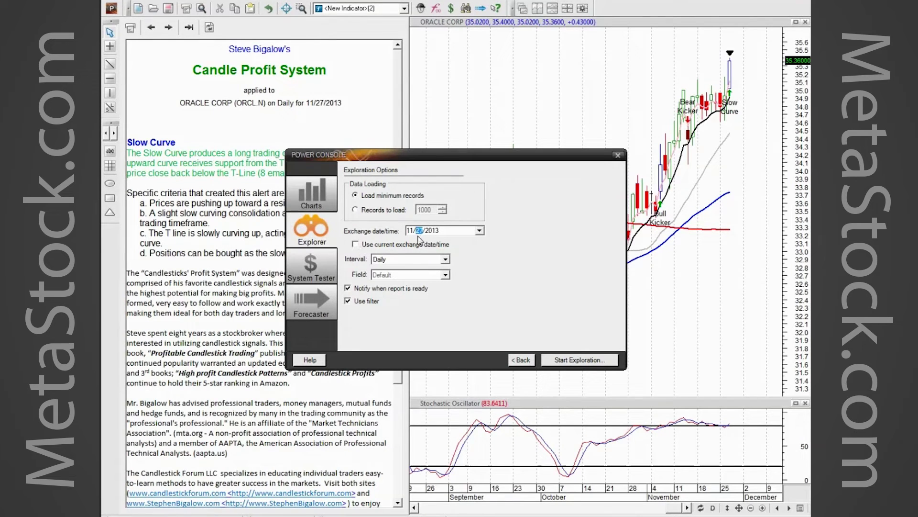
click(355, 244)
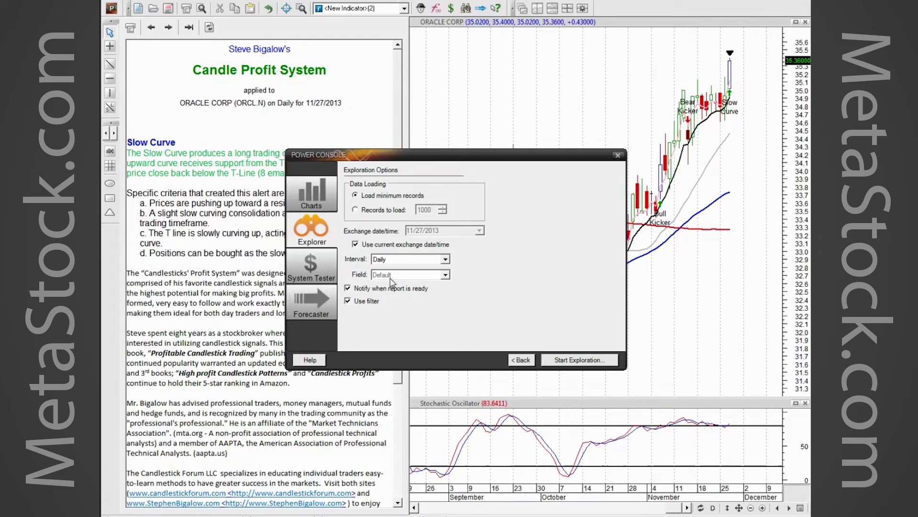
click(407, 259)
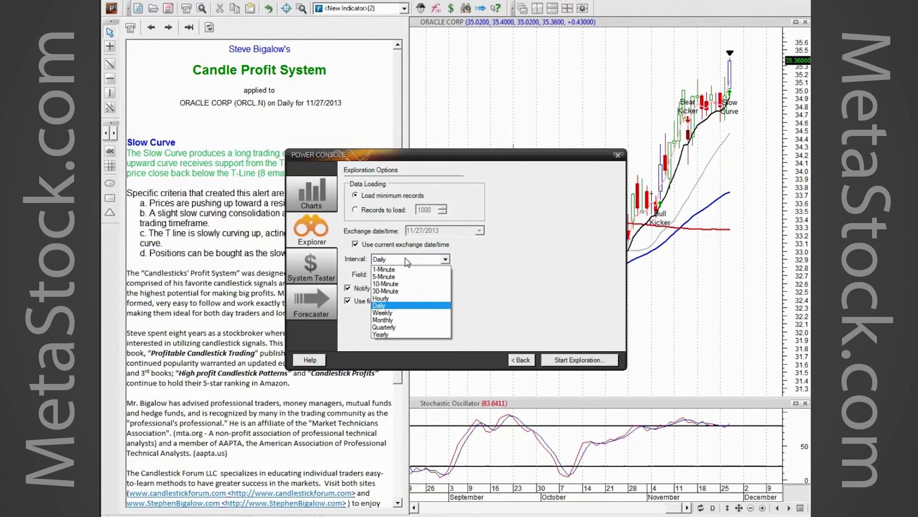
click(387, 307)
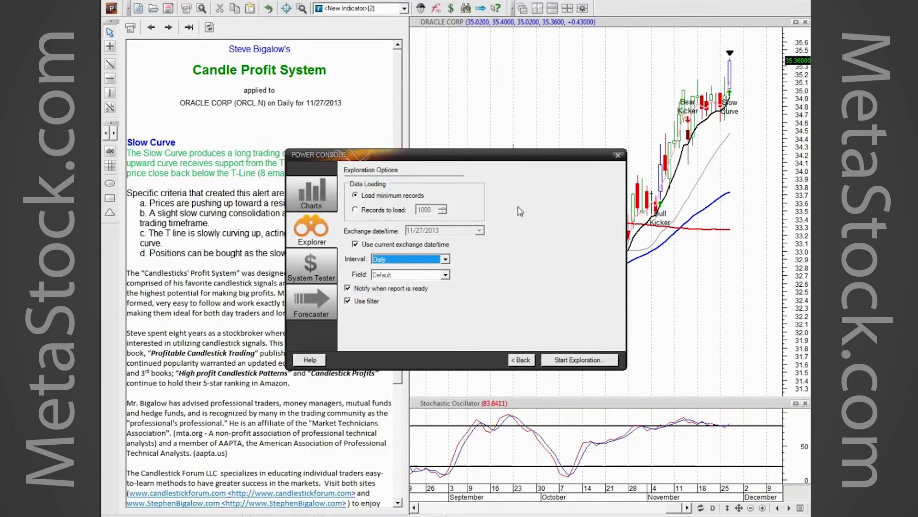
Run the CPS - Price Patterns exploration at High execution priority and open its results report.
click(574, 362)
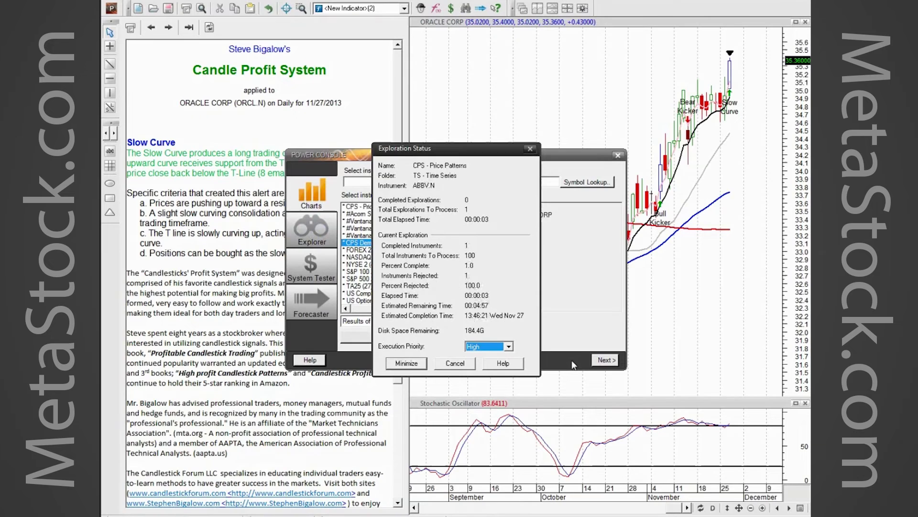
click(509, 346)
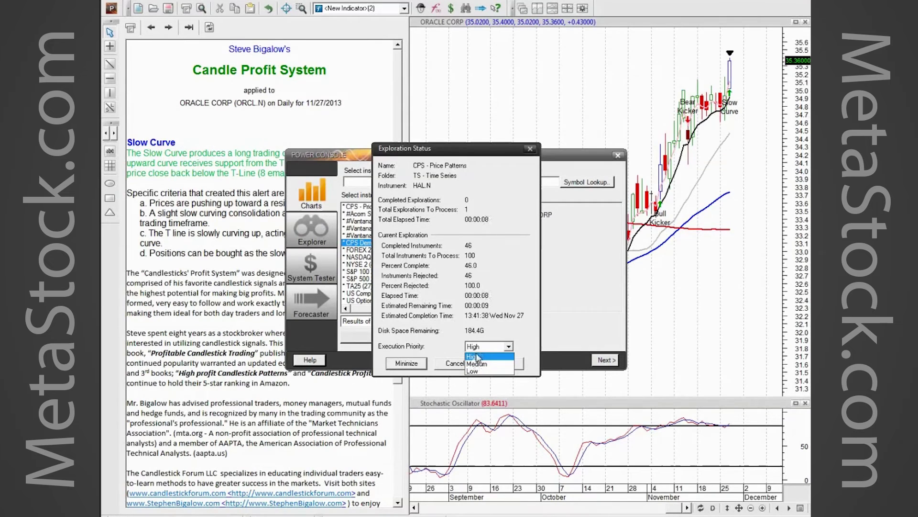
click(476, 357)
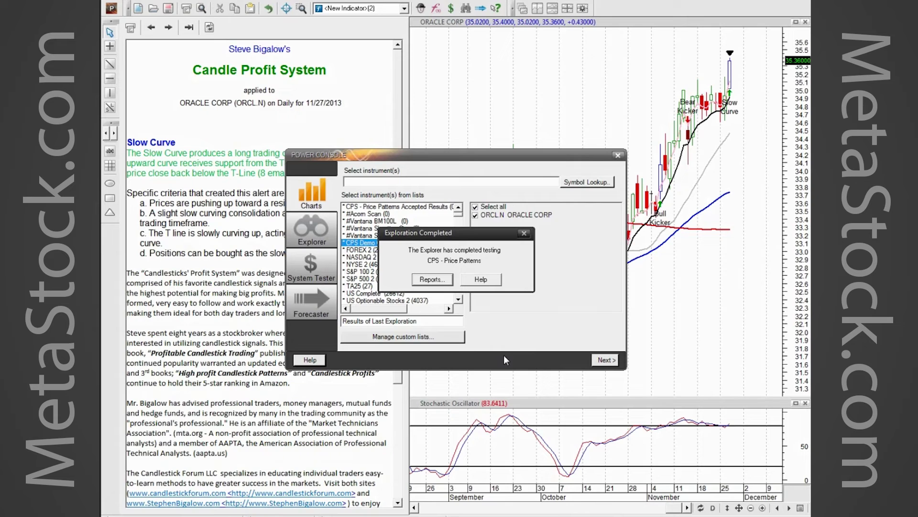
click(432, 279)
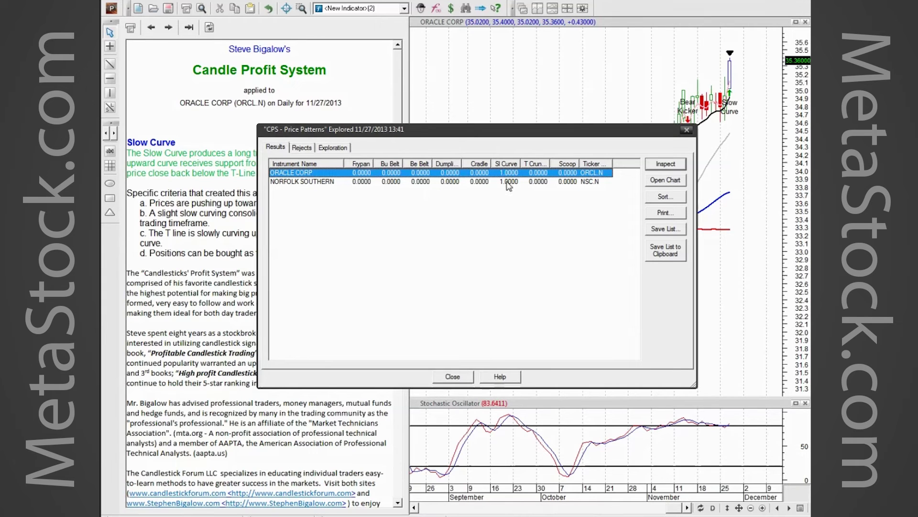
Save the exploration's results to the existing CPS Demo One stock custom list.
click(674, 230)
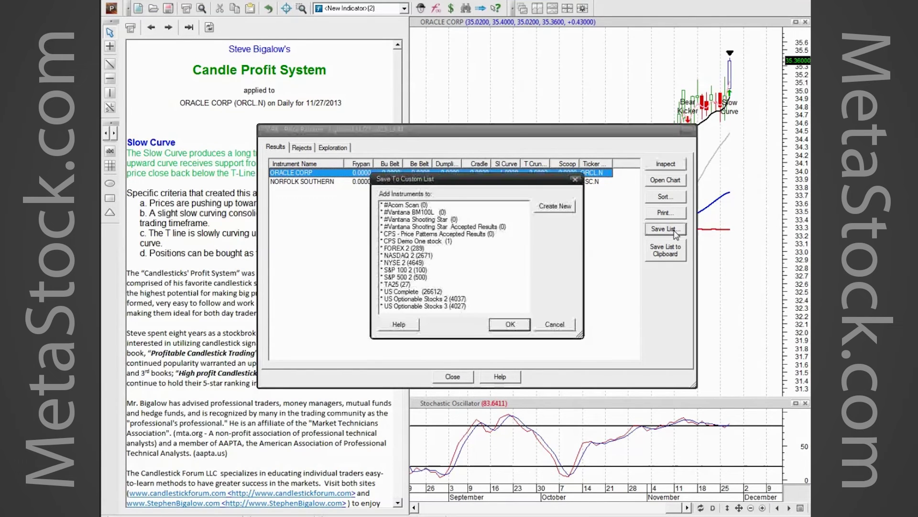
click(478, 241)
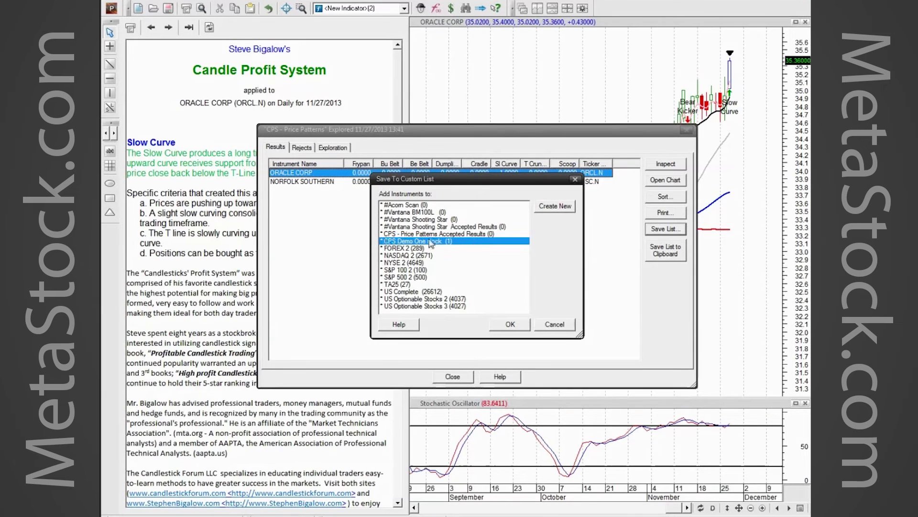
click(509, 324)
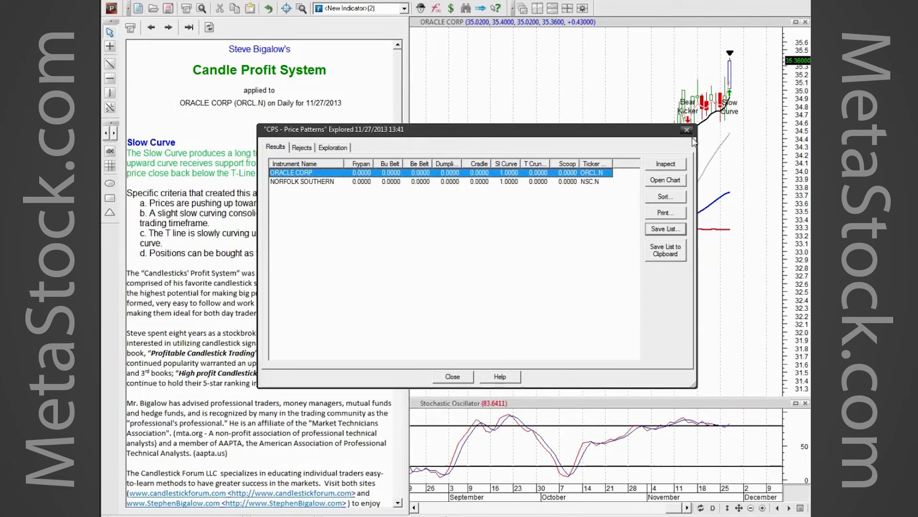
Check the custom lists again without saving, and close the exploration report.
click(665, 228)
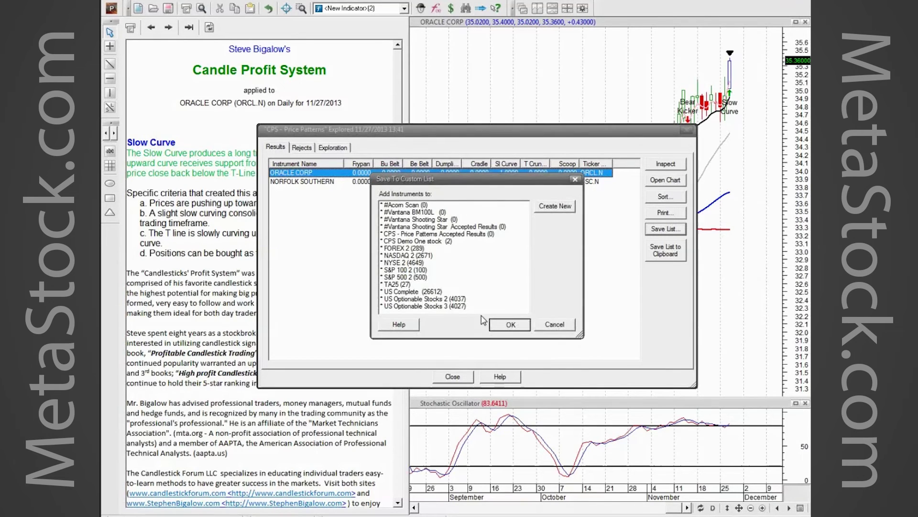
click(549, 321)
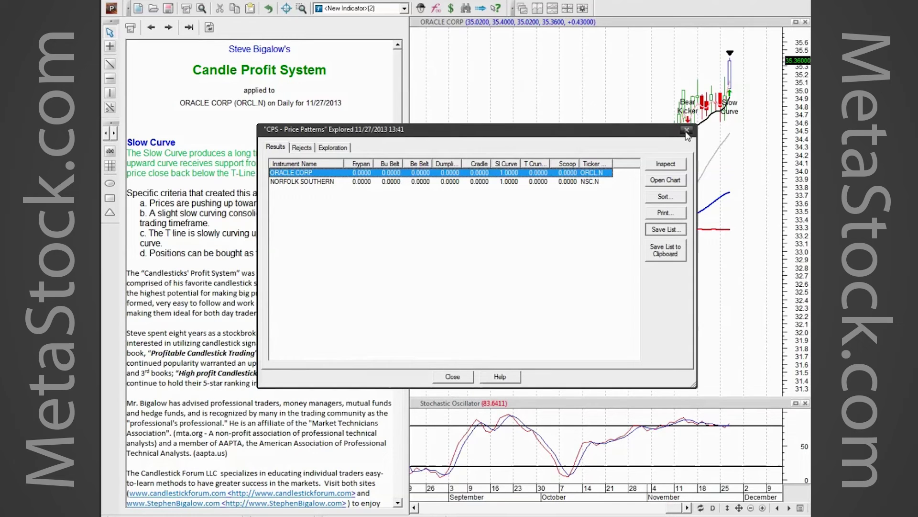
key(Return)
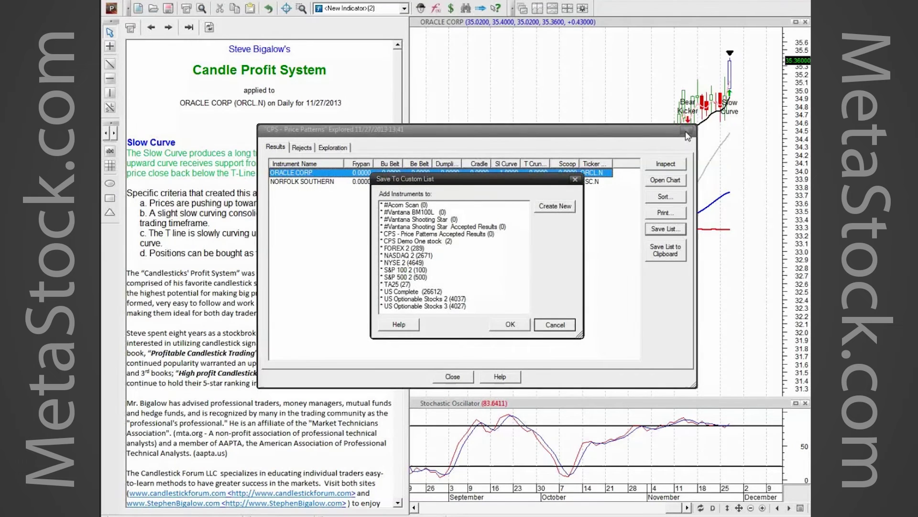
key(Escape)
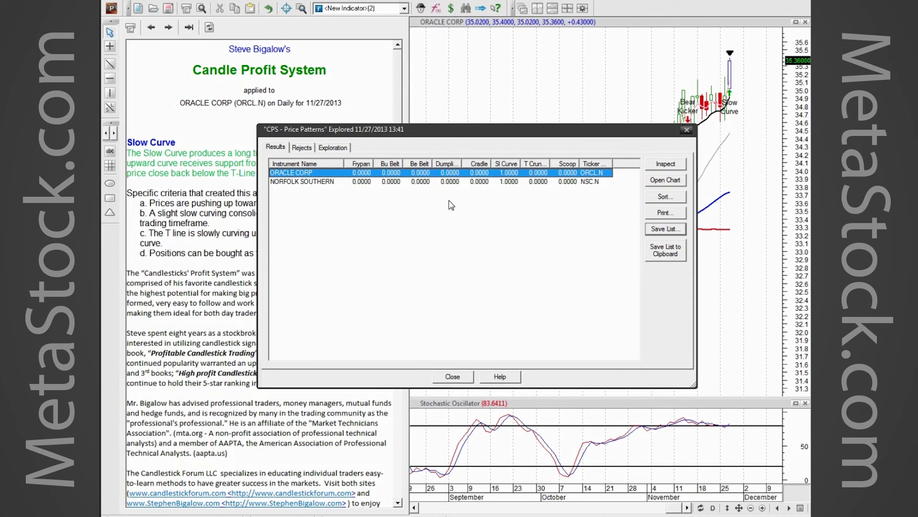
click(687, 130)
Open the symbol DIA in the Forecaster and maximize the analysis window.
click(368, 300)
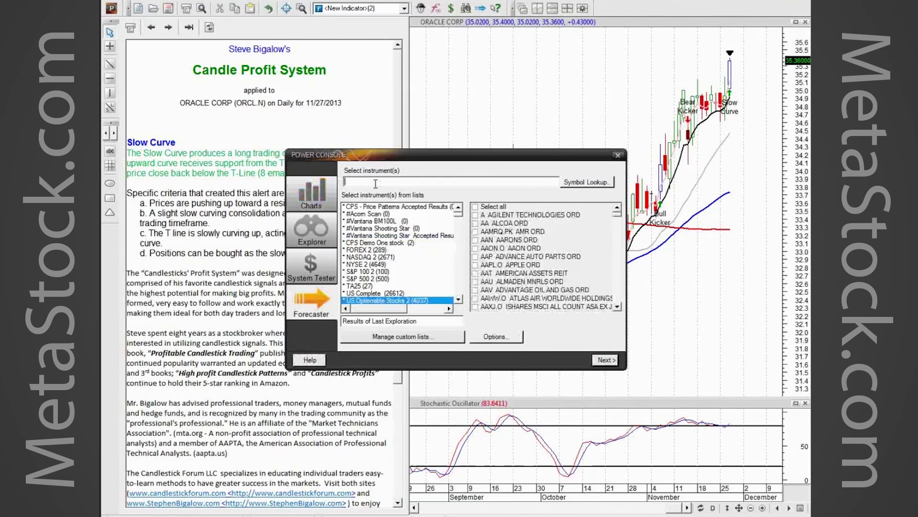
click(375, 183)
text(dai)
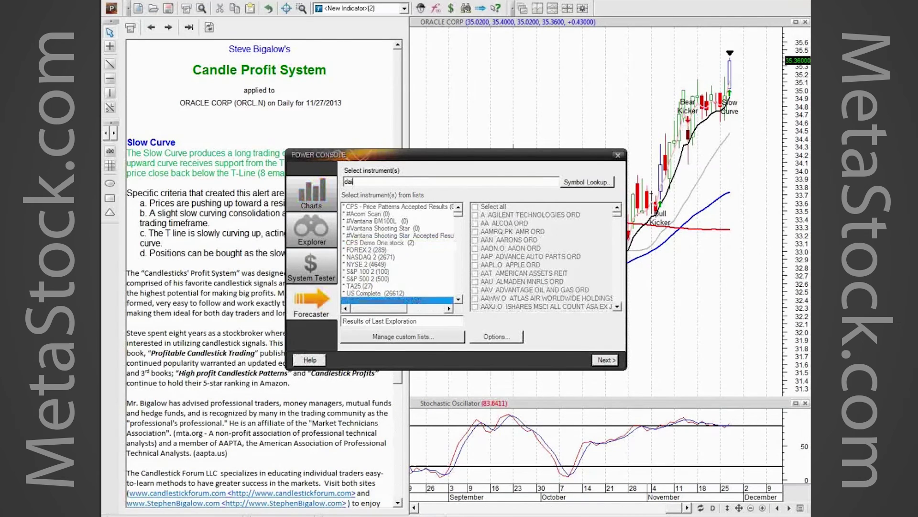
click(604, 359)
text(dia)
key(Return)
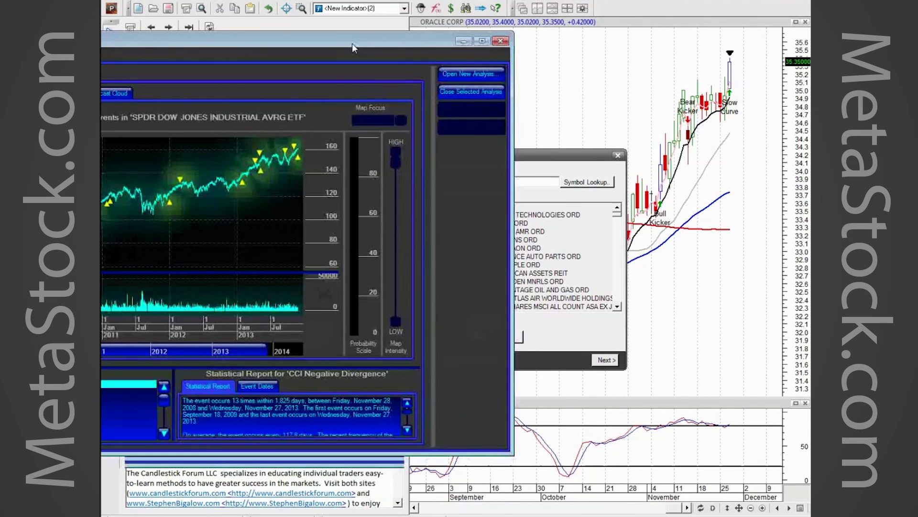
double_click(352, 43)
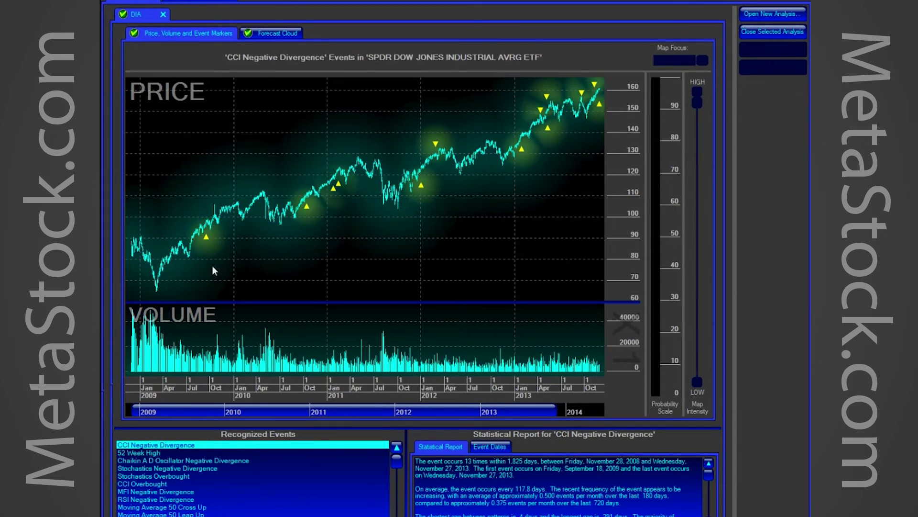
Generate the forecast cloud for the November 27, 2013 CCI Negative Divergence event and narrow the time range to October through December 2013.
mouse_move(326, 196)
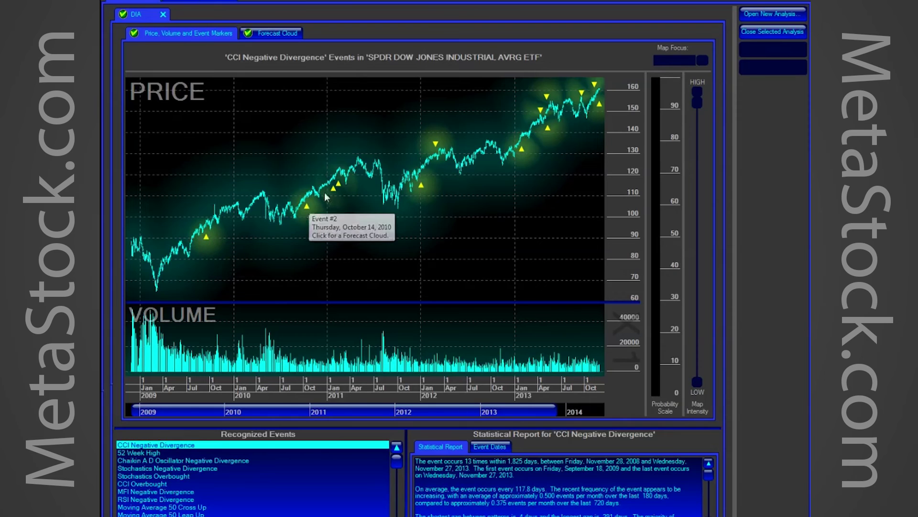
mouse_move(529, 151)
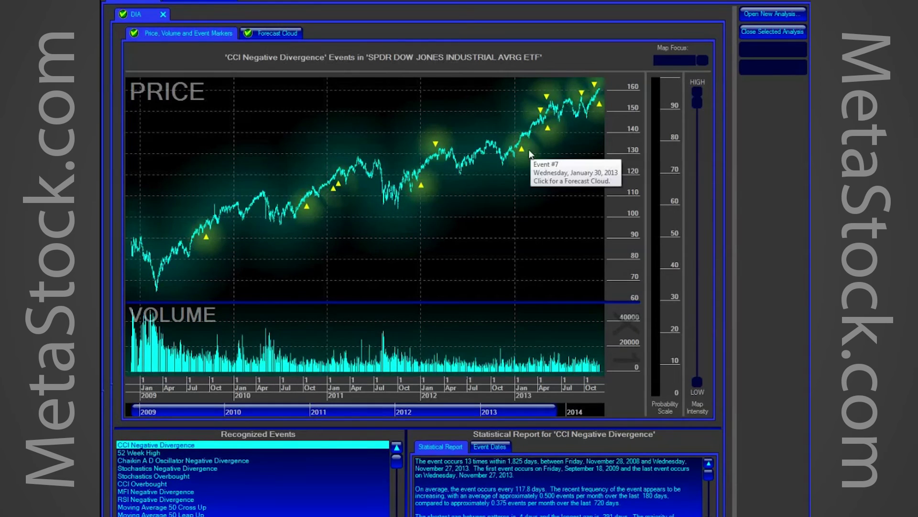
mouse_move(601, 108)
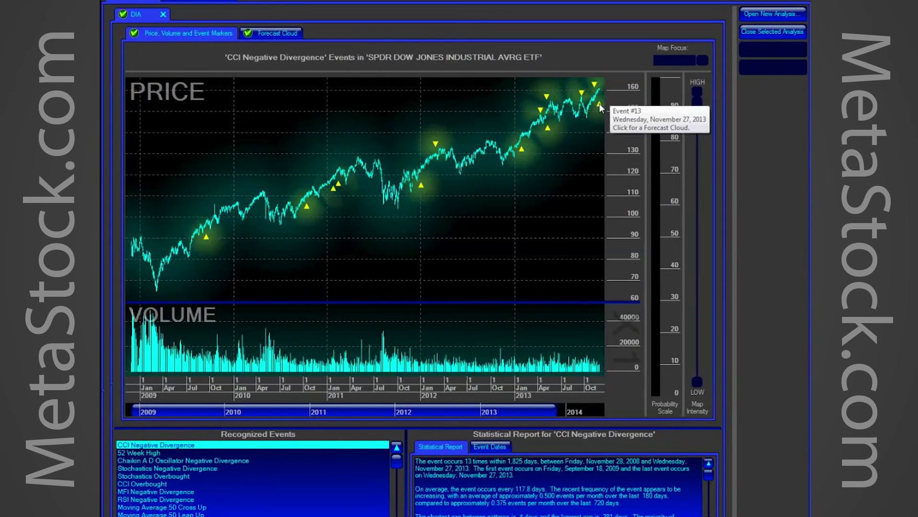
click(600, 106)
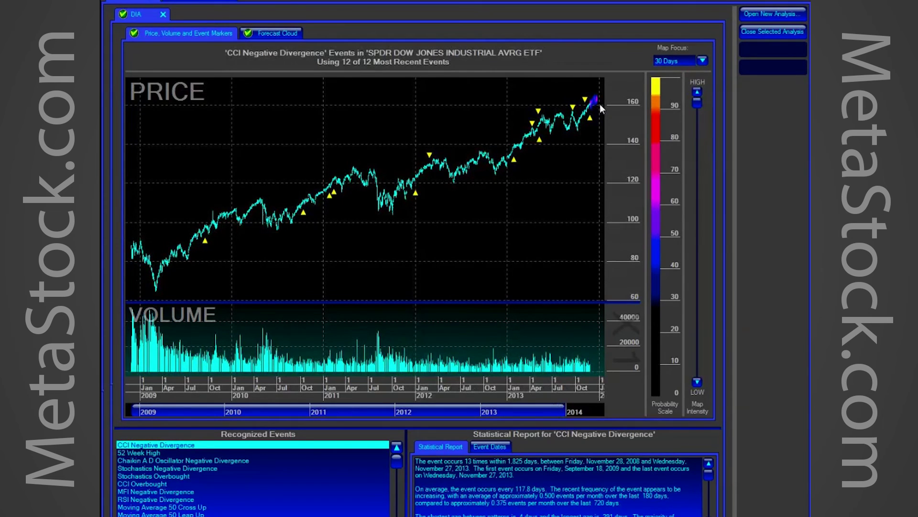
drag(132, 418, 547, 425)
drag(550, 425, 547, 425)
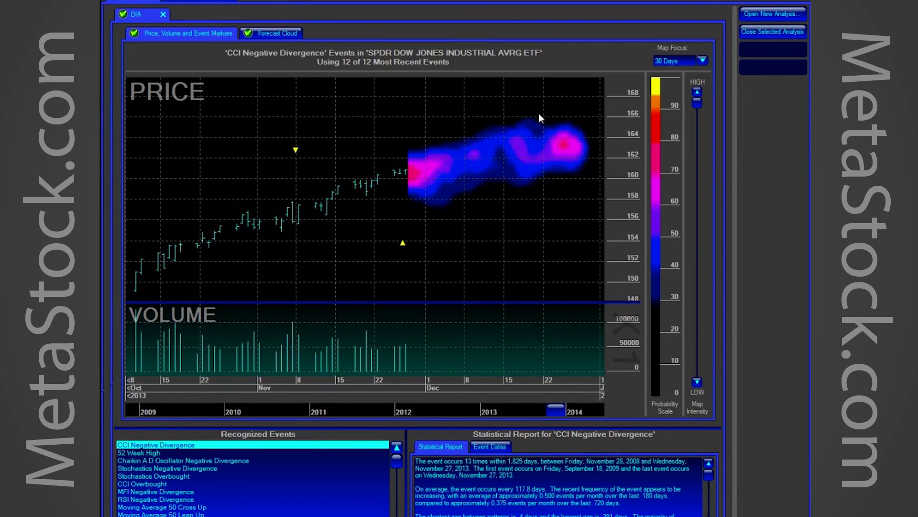
Enlarge the lower area to read the CCI Negative Divergence statistical report, and restore the chart's height.
drag(498, 417, 486, 210)
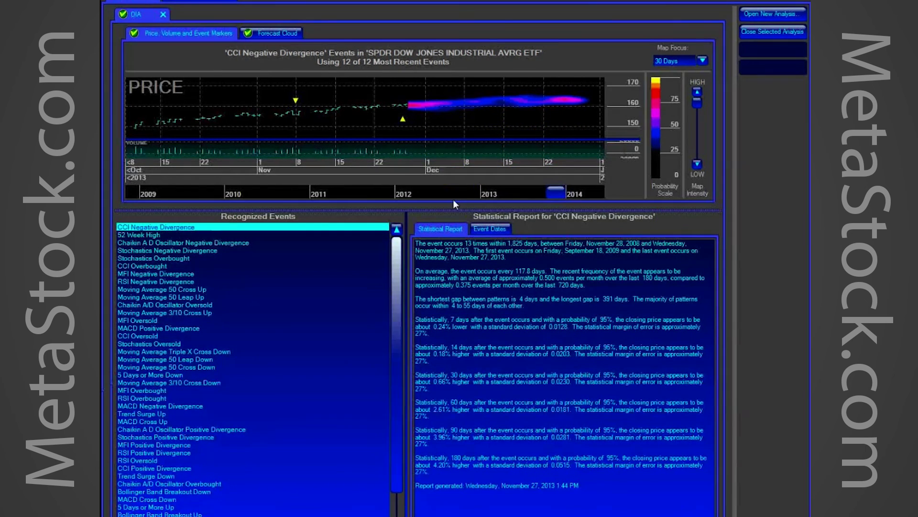
drag(454, 201, 469, 466)
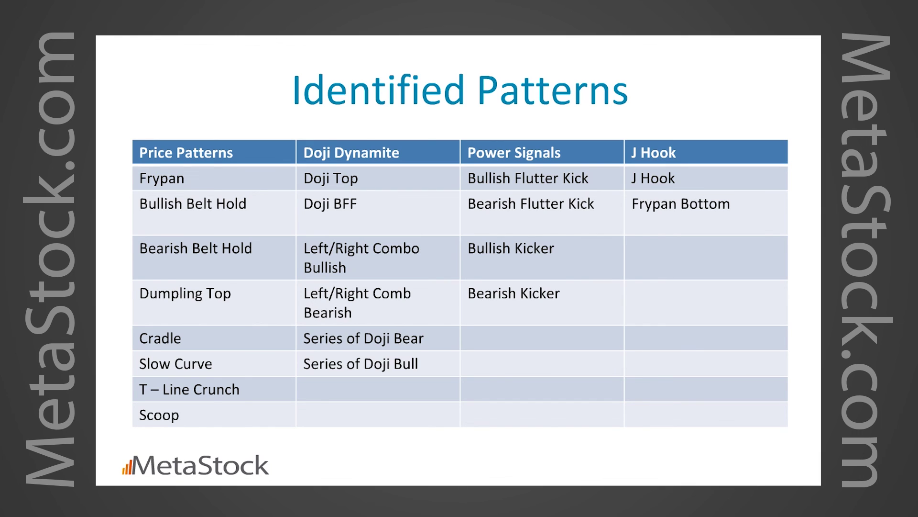
key(Right)
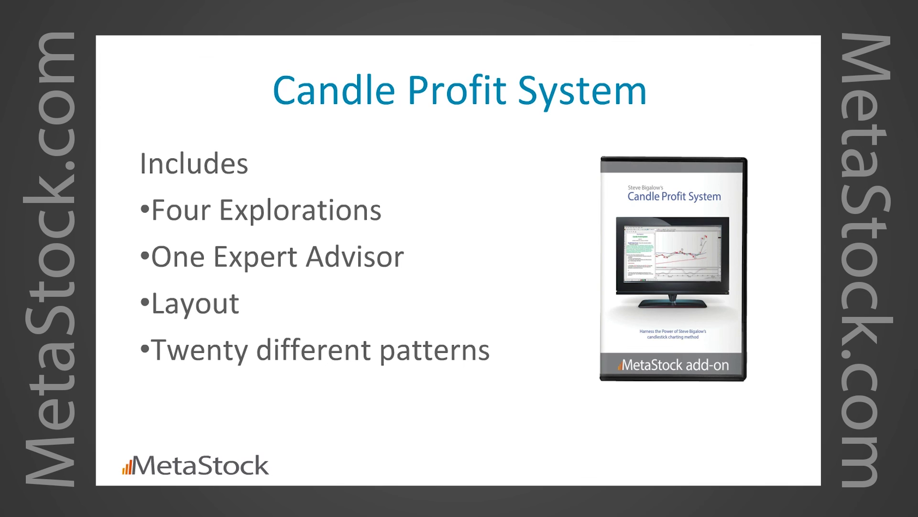
key(Right)
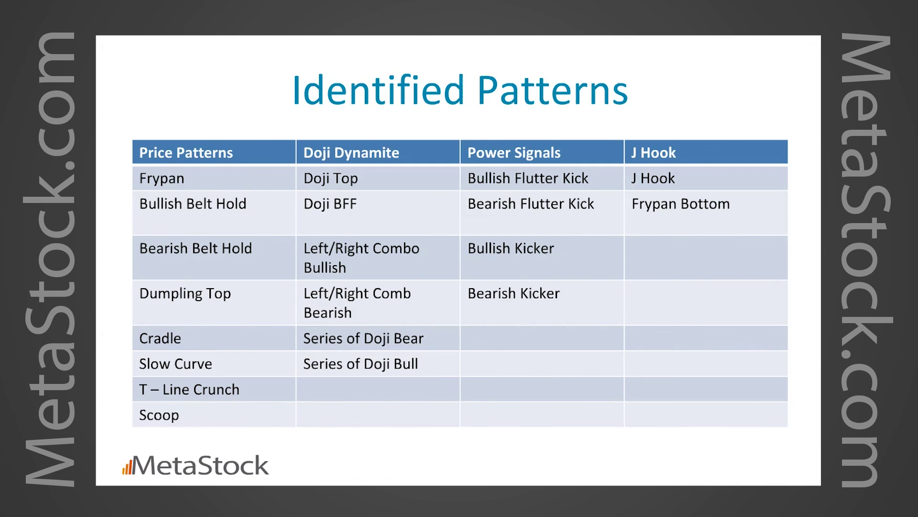
key(Left)
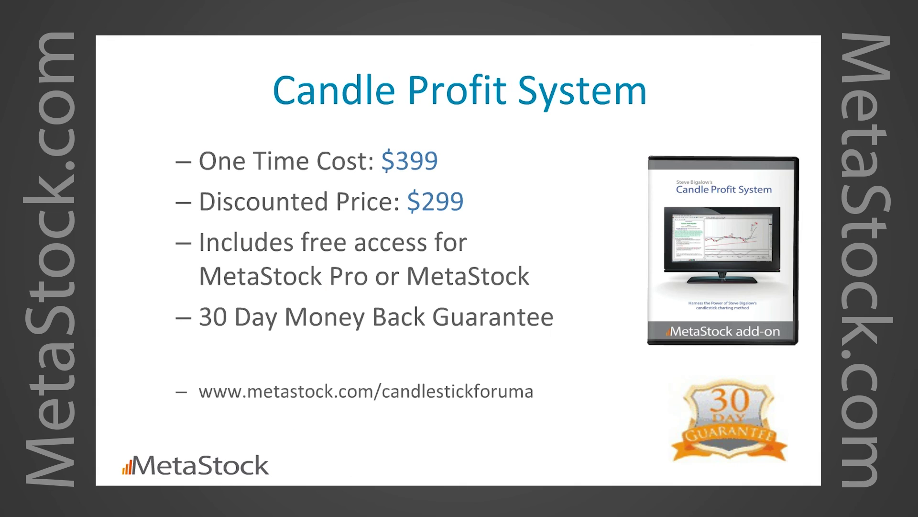